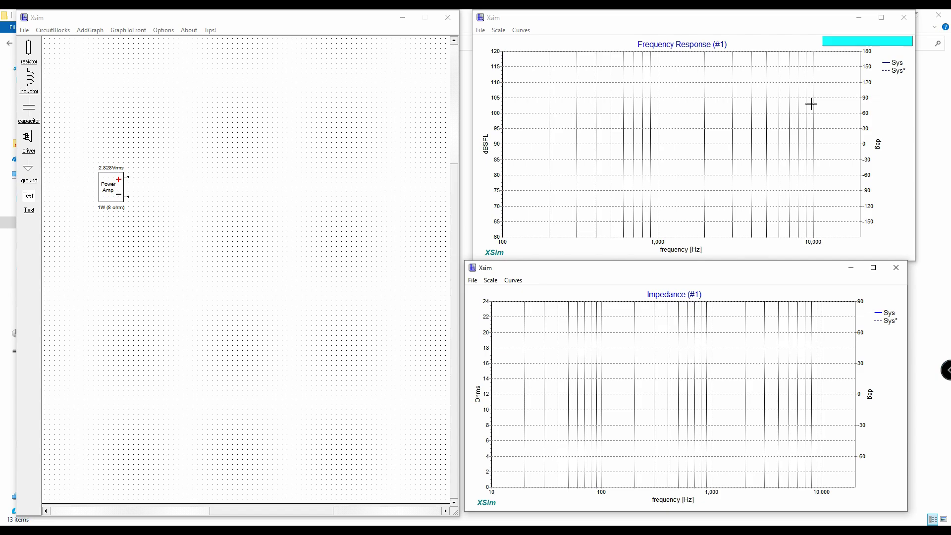
Move the power amp slightly up and left on the schematic, rotating it through full turns to keep its original orientation.
{"action": "left_click_drag", "start_coordinate": [117, 191], "coordinate": [127, 190]}
{"action": "left_click", "coordinate": [117, 181]}
{"action": "left_click", "coordinate": [113, 179]}
{"action": "key", "text": "r"}
{"action": "key", "text": "r"}
{"action": "key", "text": "r"}
{"action": "key", "text": "r"}
{"action": "left_click", "coordinate": [94, 180]}
{"action": "left_click", "coordinate": [113, 192]}
{"action": "left_click", "coordinate": [111, 187]}
{"action": "key", "text": "r"}
{"action": "key", "text": "r"}
{"action": "key", "text": "r"}
{"action": "key", "text": "r"}
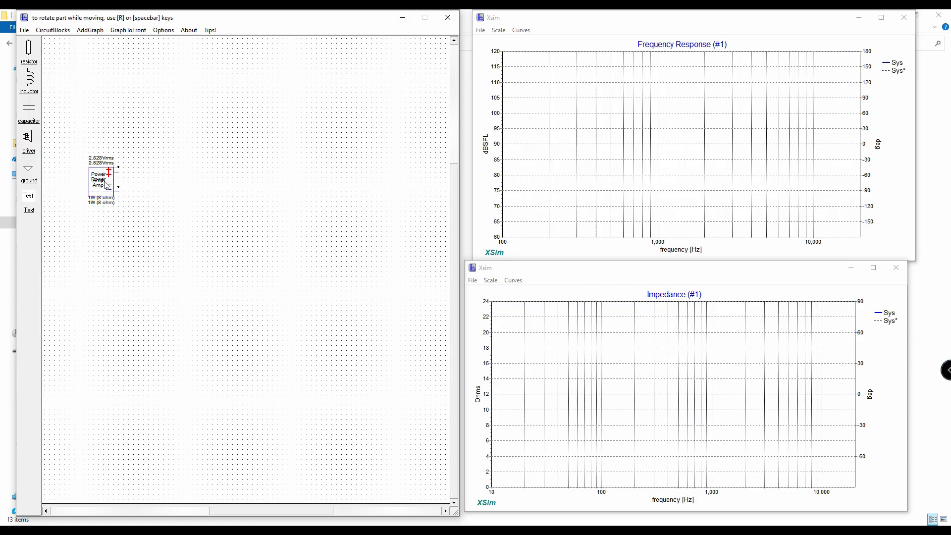
{"action": "left_click", "coordinate": [111, 187]}
Place two drivers to the right of the power amp, one above the other.
{"action": "left_click", "coordinate": [31, 142]}
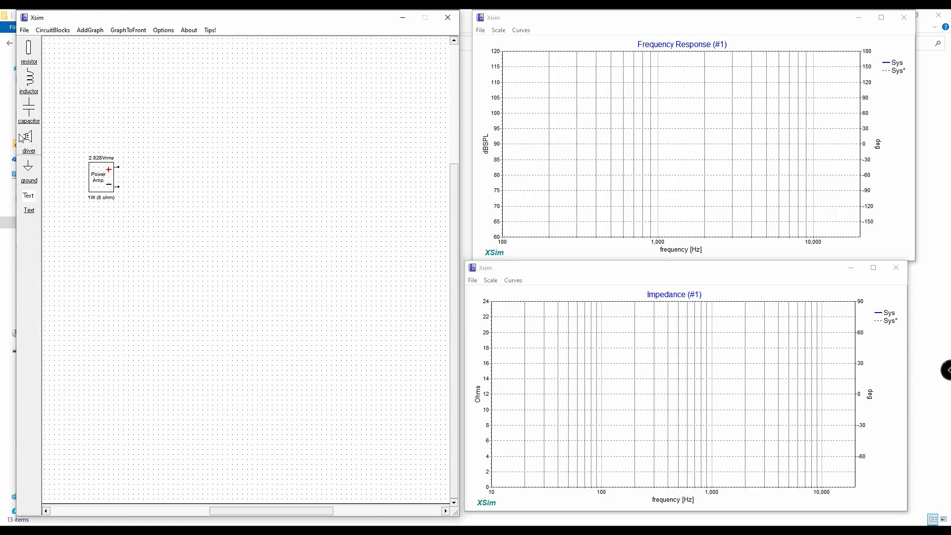
{"action": "left_click", "coordinate": [298, 145]}
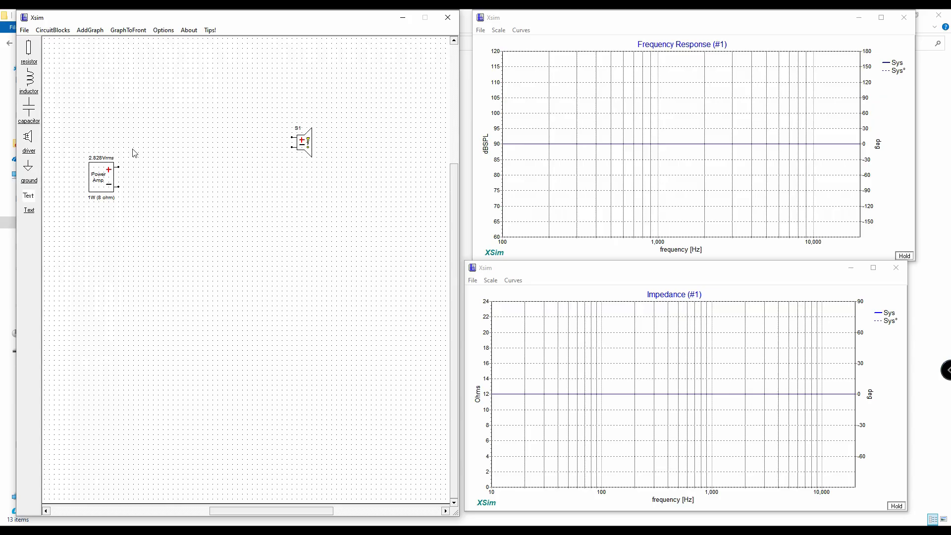
{"action": "left_click", "coordinate": [25, 145]}
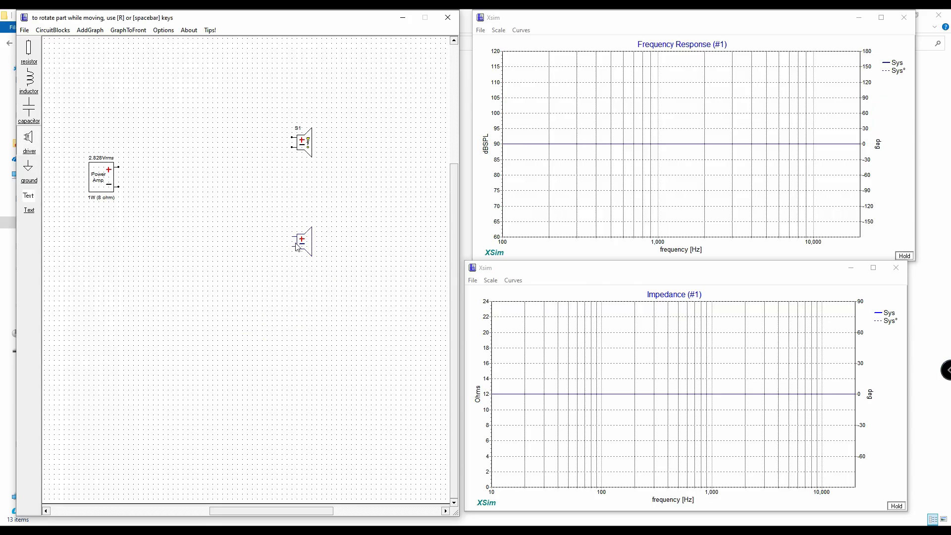
{"action": "left_click", "coordinate": [298, 246]}
Wire the positive terminals of drivers S1 and S2 to the power amp's positive output.
{"action": "left_click", "coordinate": [117, 167]}
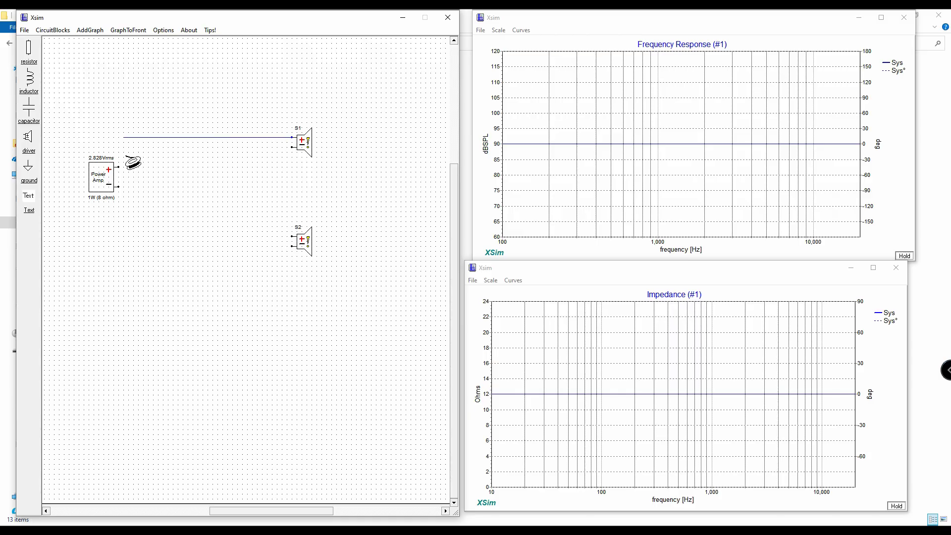
{"action": "left_click", "coordinate": [120, 157]}
{"action": "left_click", "coordinate": [119, 168]}
{"action": "left_click", "coordinate": [118, 138]}
{"action": "left_click", "coordinate": [292, 237]}
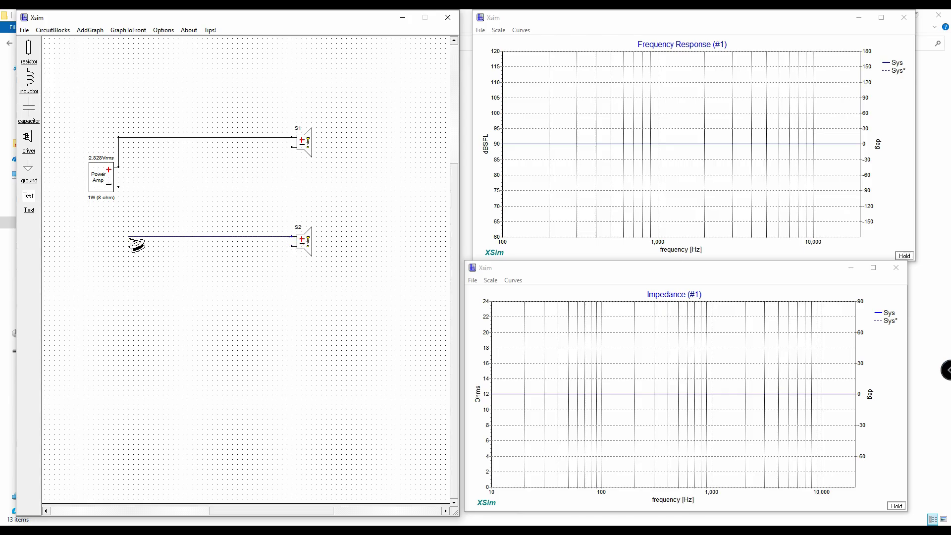
{"action": "left_click", "coordinate": [139, 138]}
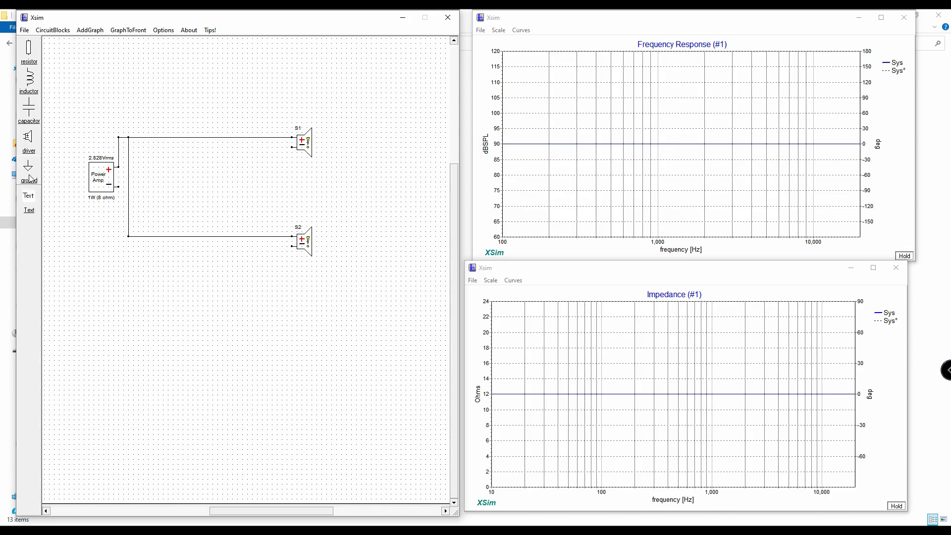
Attach grounds to the negative terminals of both drivers and the power amp.
{"action": "left_click_drag", "start_coordinate": [28, 167], "coordinate": [293, 151]}
{"action": "left_click_drag", "start_coordinate": [28, 167], "coordinate": [293, 250]}
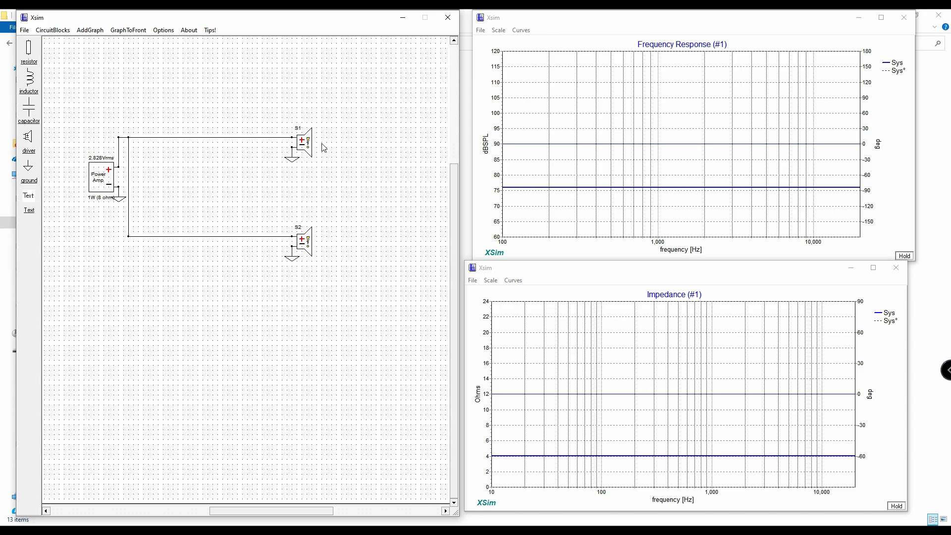
Open driver S1 for tuning and check the available measurement files in the JBL downloads folder.
{"action": "right_click", "coordinate": [312, 145]}
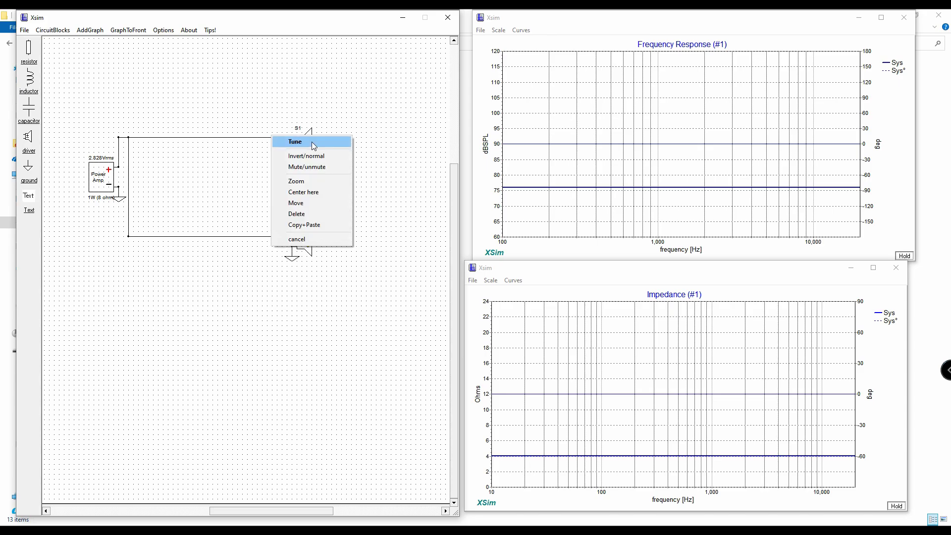
{"action": "left_click", "coordinate": [315, 142]}
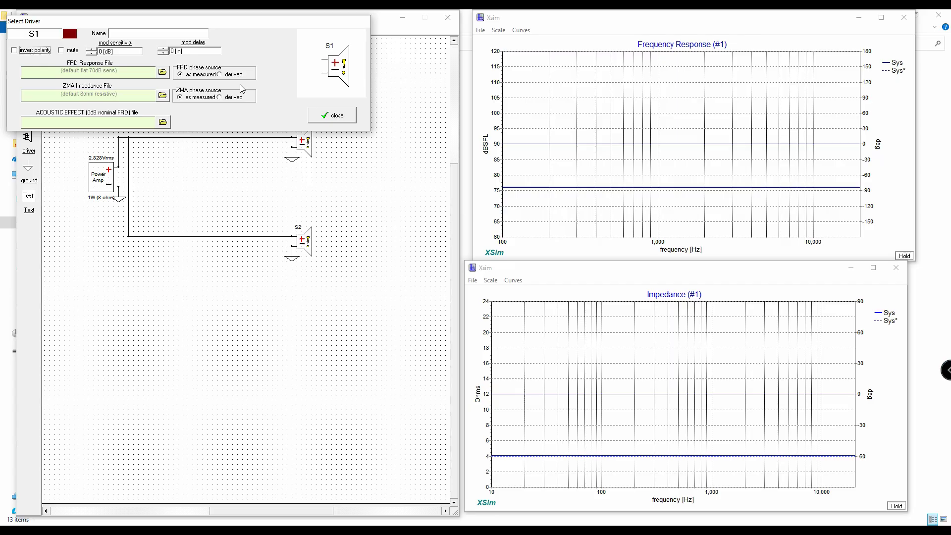
{"action": "left_click", "coordinate": [2, 232]}
{"action": "key", "text": "alt+space"}
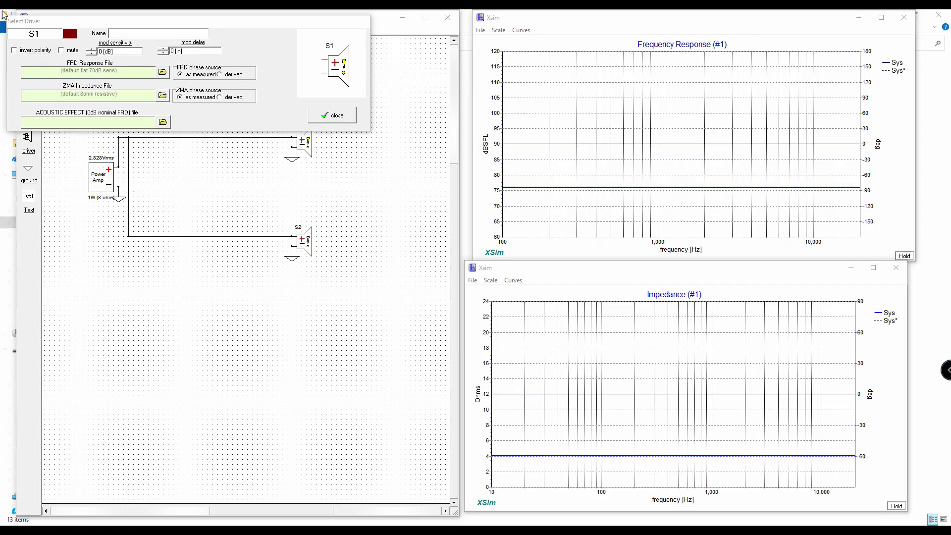
{"action": "key", "text": "Escape"}
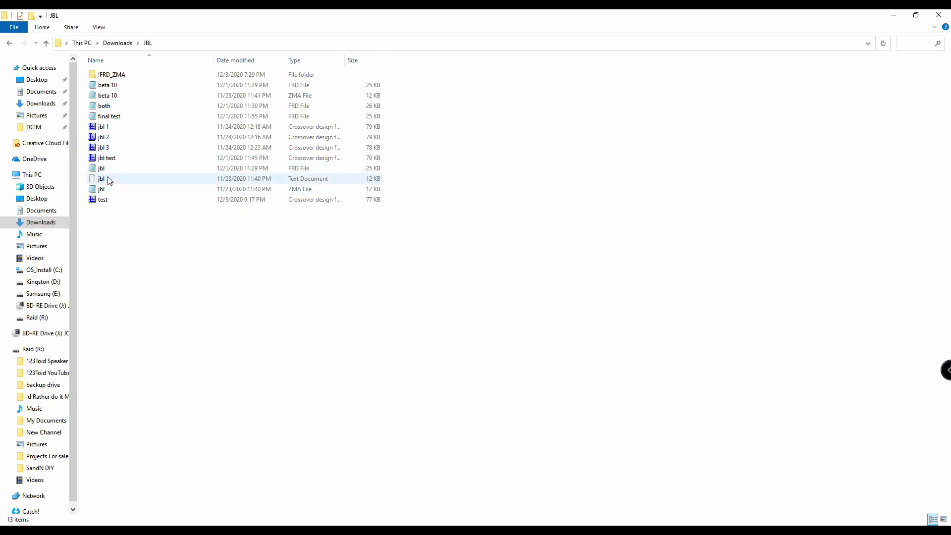
{"action": "double_click", "coordinate": [147, 160]}
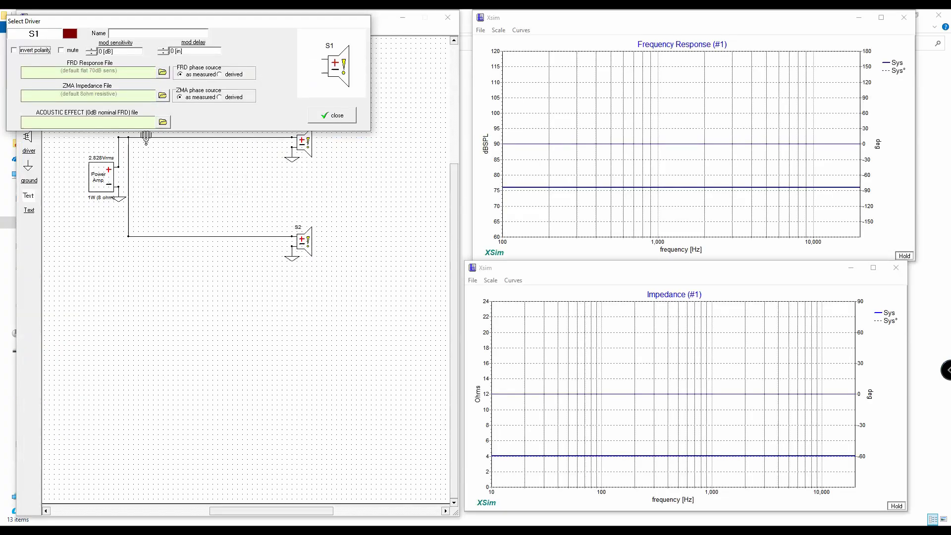
Name driver S1 JBL and load the jbl FRD response and ZMA impedance files for it.
{"action": "left_click", "coordinate": [150, 33]}
{"action": "type", "text": "JBL"}
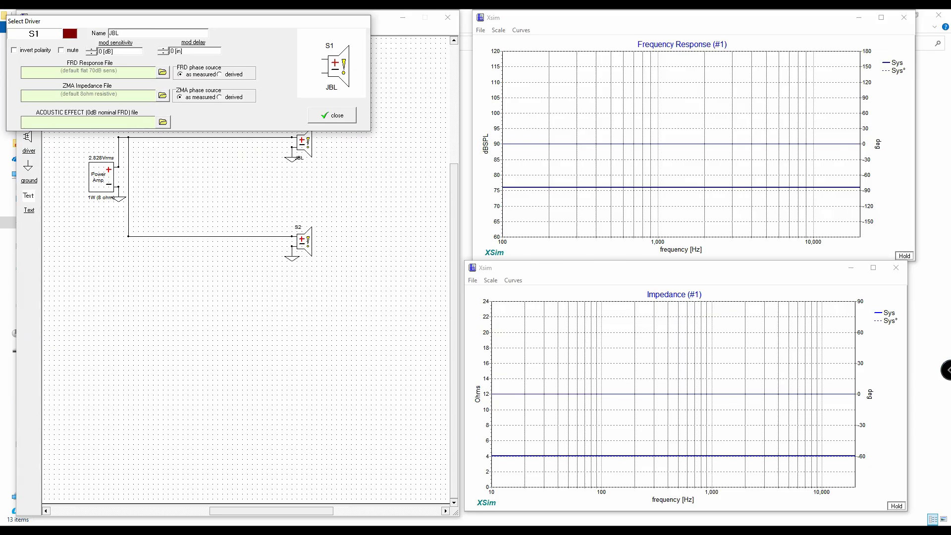
{"action": "left_click", "coordinate": [163, 73]}
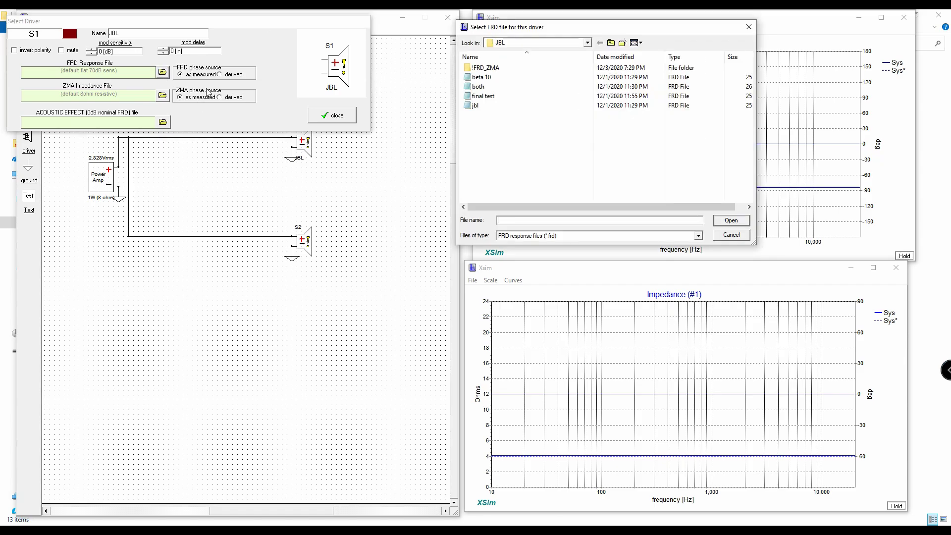
{"action": "left_click_drag", "start_coordinate": [562, 25], "coordinate": [406, 35]}
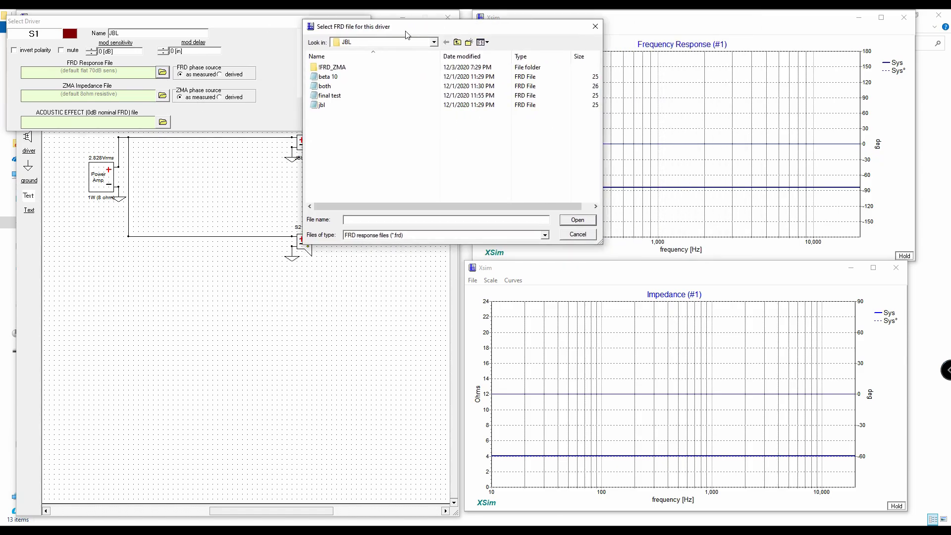
{"action": "left_click", "coordinate": [324, 105]}
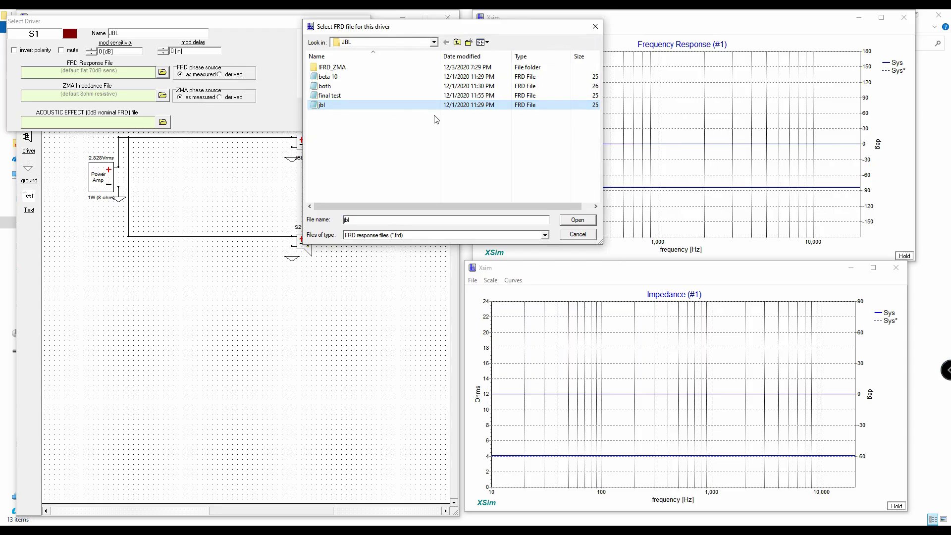
{"action": "left_click", "coordinate": [577, 220]}
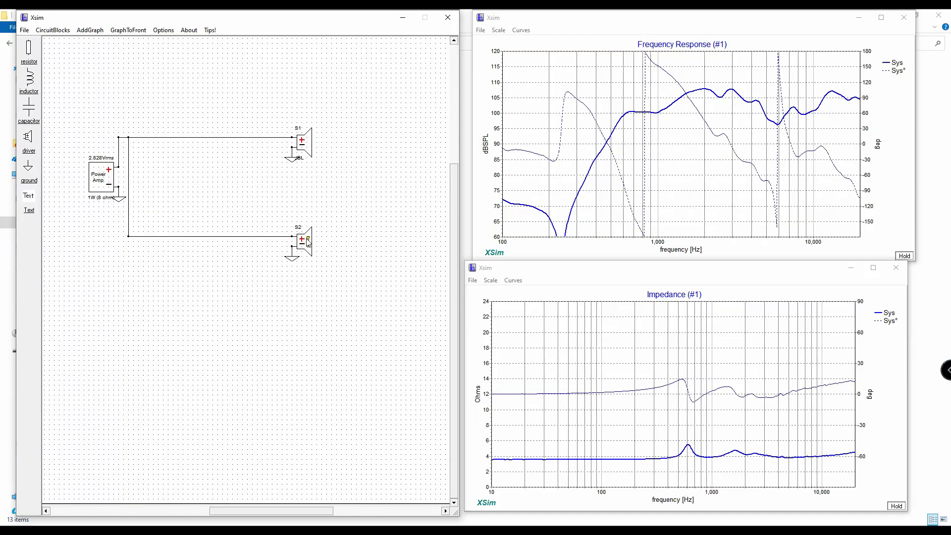
Load the beta 10 FRD response and ZMA impedance files into driver S2 and name it beta.
{"action": "right_click", "coordinate": [307, 243]}
{"action": "left_click", "coordinate": [390, 304]}
{"action": "double_click", "coordinate": [307, 243]}
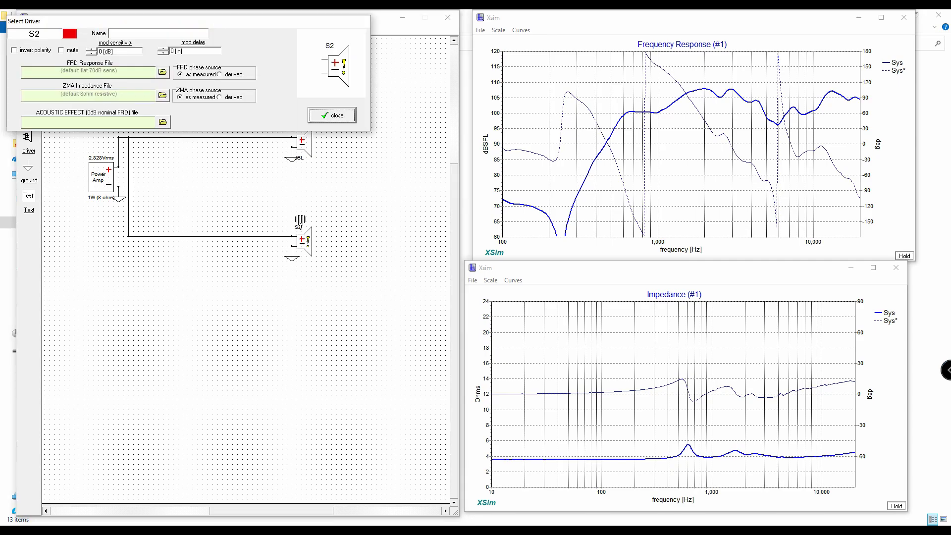
{"action": "left_click", "coordinate": [163, 72]}
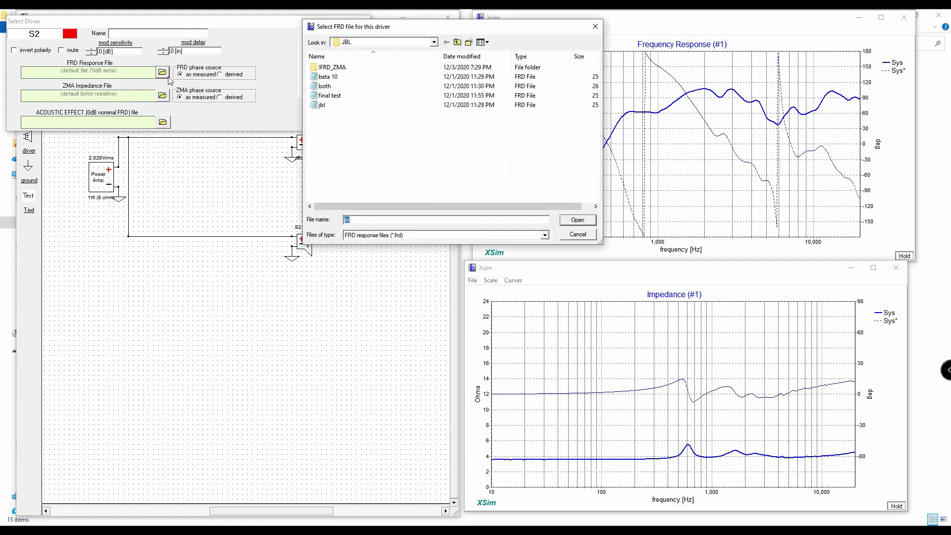
{"action": "left_click", "coordinate": [328, 77]}
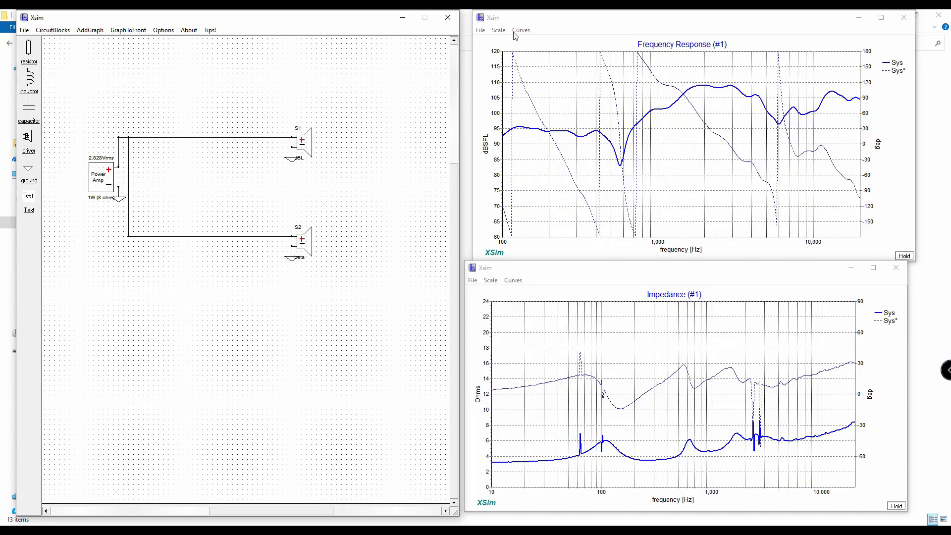
Add a green curve from the file both.frd to the Frequency Response graph.
{"action": "left_click", "coordinate": [520, 31]}
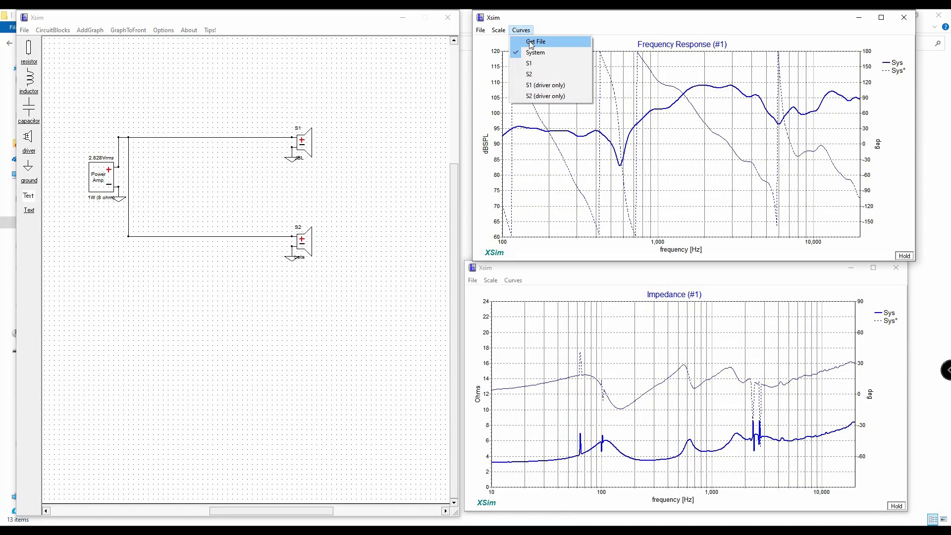
{"action": "left_click", "coordinate": [531, 43]}
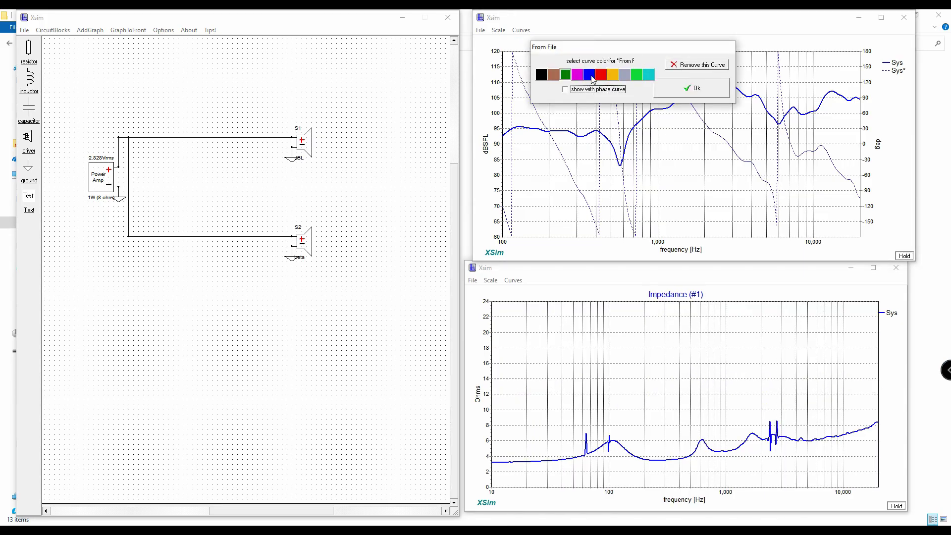
{"action": "left_click", "coordinate": [637, 75]}
{"action": "left_click", "coordinate": [692, 88]}
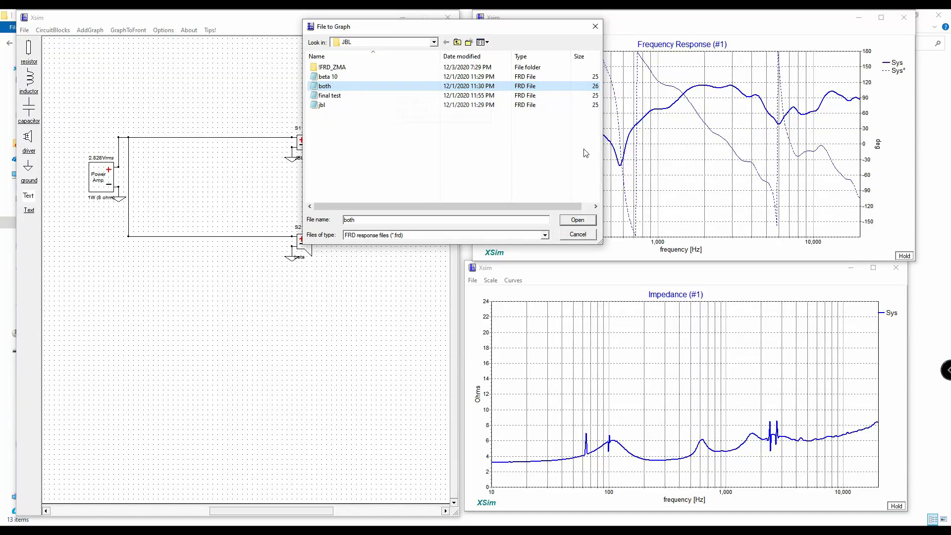
{"action": "left_click", "coordinate": [575, 217]}
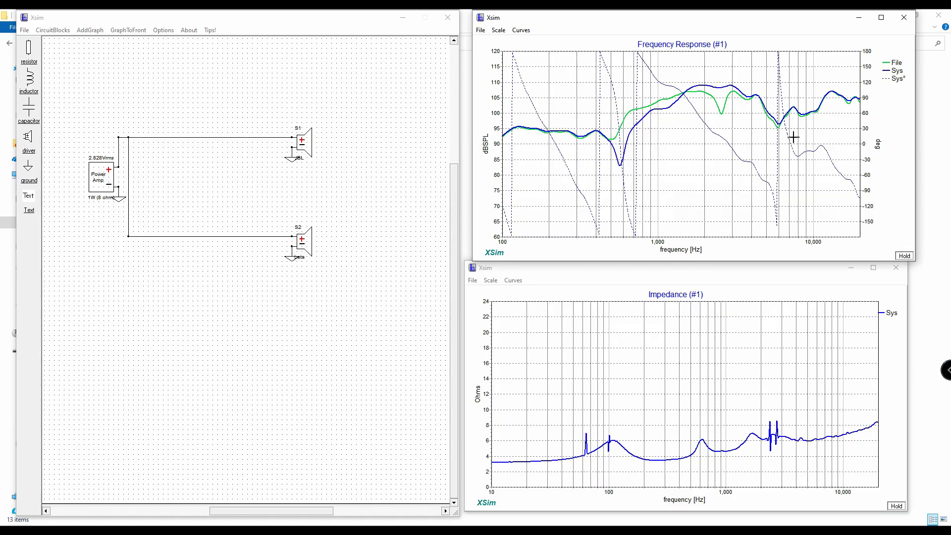
{"action": "right_click", "coordinate": [308, 245]}
{"action": "left_click", "coordinate": [360, 239]}
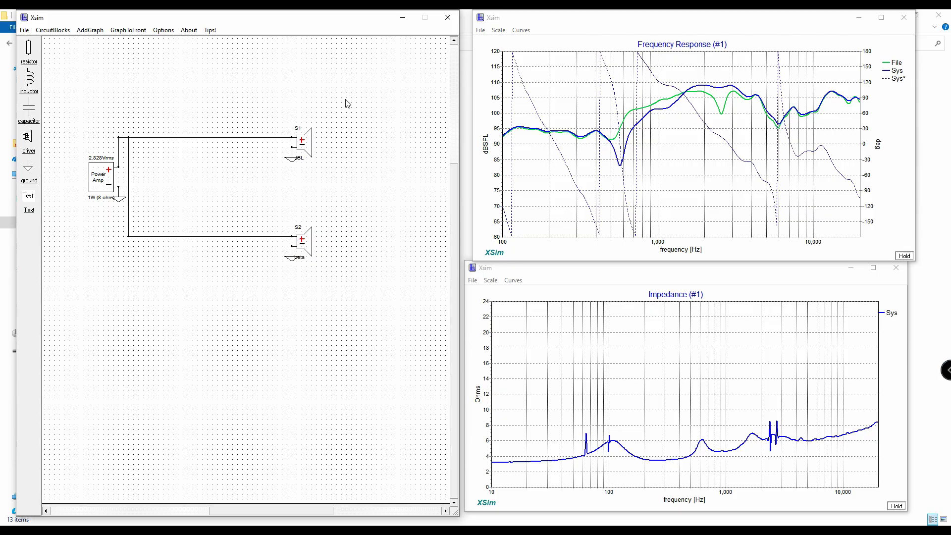
{"action": "left_click", "coordinate": [602, 32]}
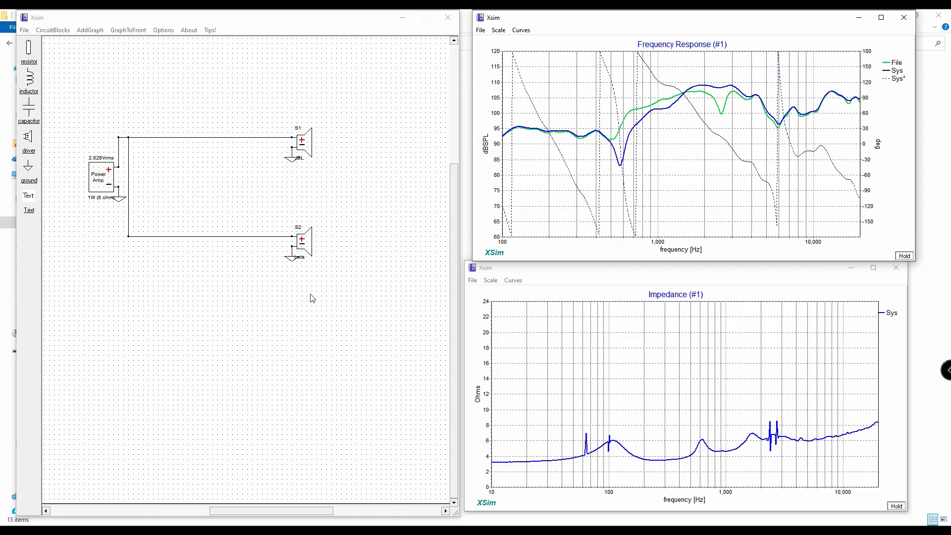
Adjust driver S2's mod delay, trying -2.5 in and -2.57 in before settling on -3 in, and close its settings.
{"action": "double_click", "coordinate": [302, 241]}
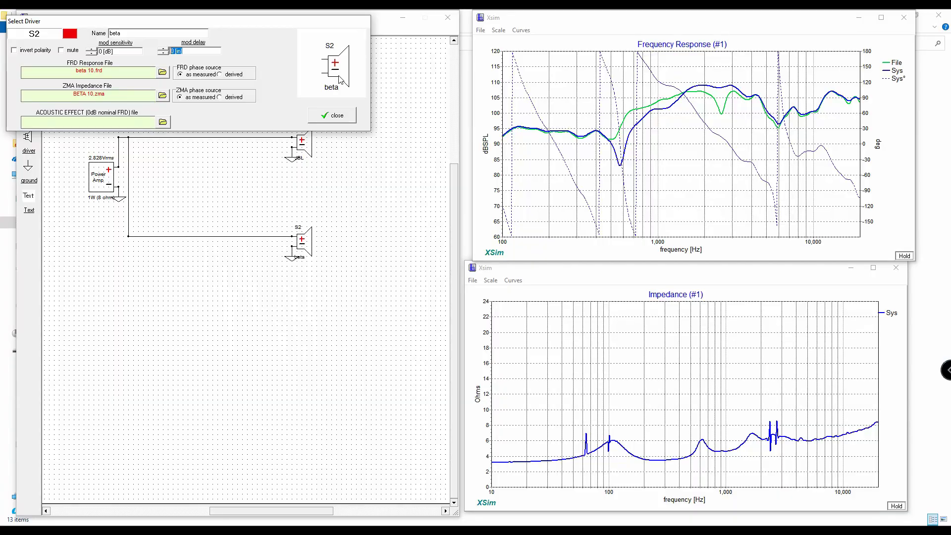
{"action": "key", "text": "BackSpace"}
{"action": "key", "text": "Return"}
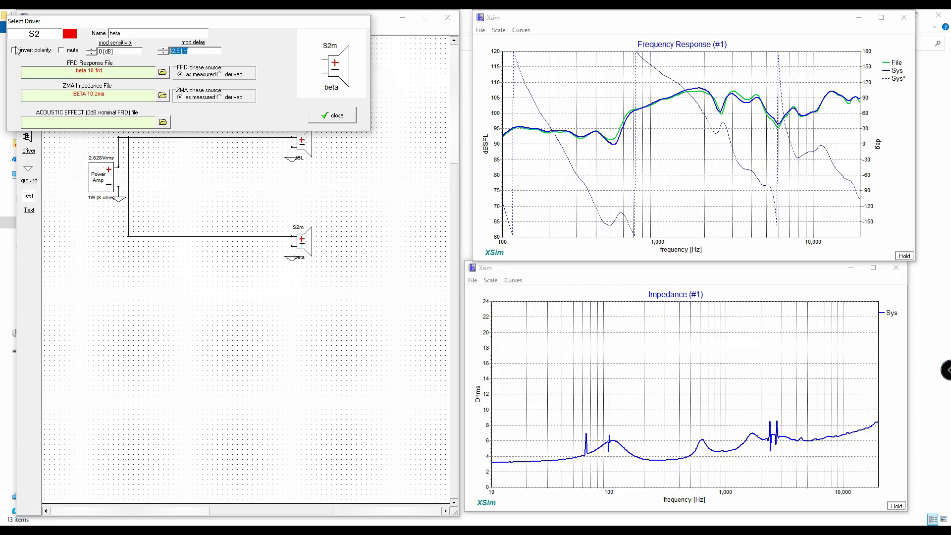
{"action": "left_click", "coordinate": [163, 53]}
{"action": "left_click", "coordinate": [163, 53]}
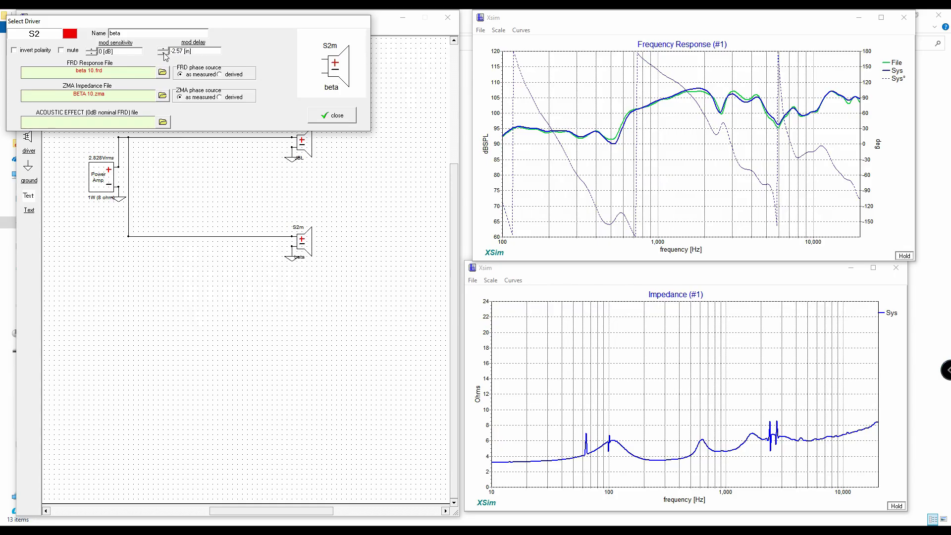
{"action": "left_click", "coordinate": [163, 52]}
{"action": "type", "text": "-3"}
{"action": "key", "text": "Return"}
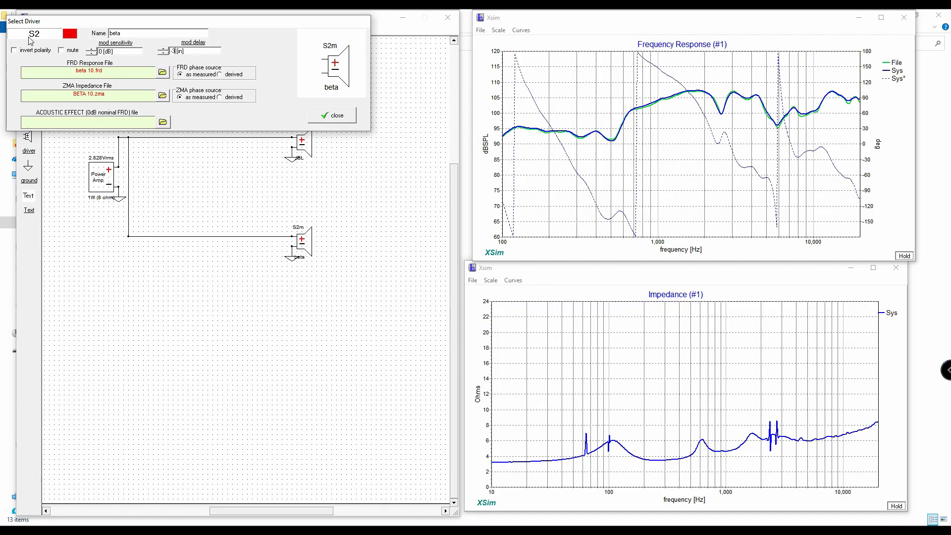
{"action": "left_click", "coordinate": [344, 117]}
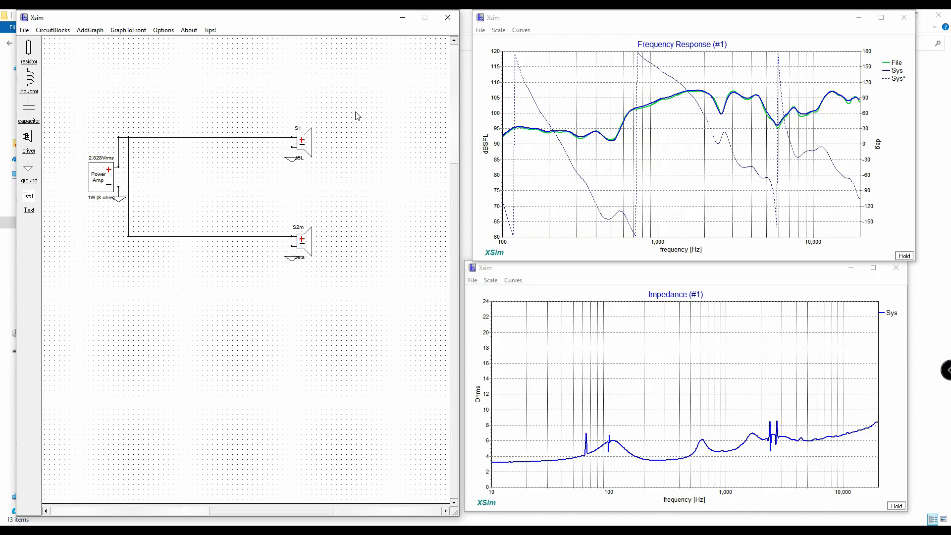
Remove the both.frd file curve from the Frequency Response graph.
{"action": "left_click", "coordinate": [521, 31]}
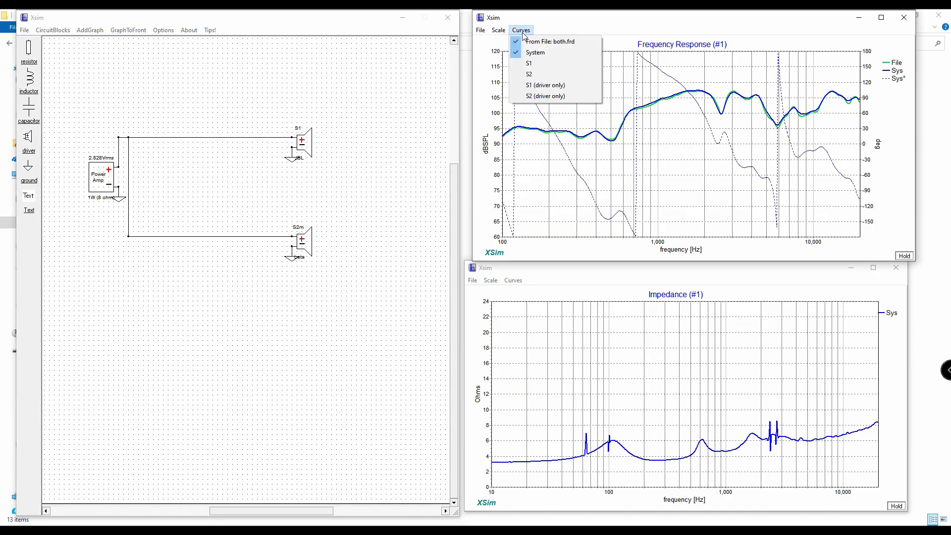
{"action": "left_click", "coordinate": [547, 44]}
{"action": "left_click", "coordinate": [719, 68]}
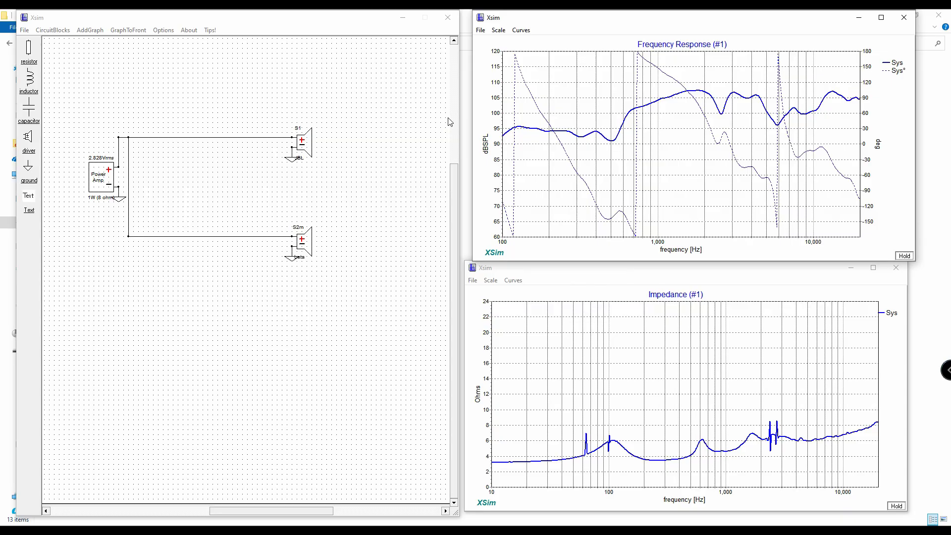
Add an inductor and two capacitors to the schematic, placing one capacitor above the S1 wire and the other parts below it.
{"action": "left_click", "coordinate": [36, 87]}
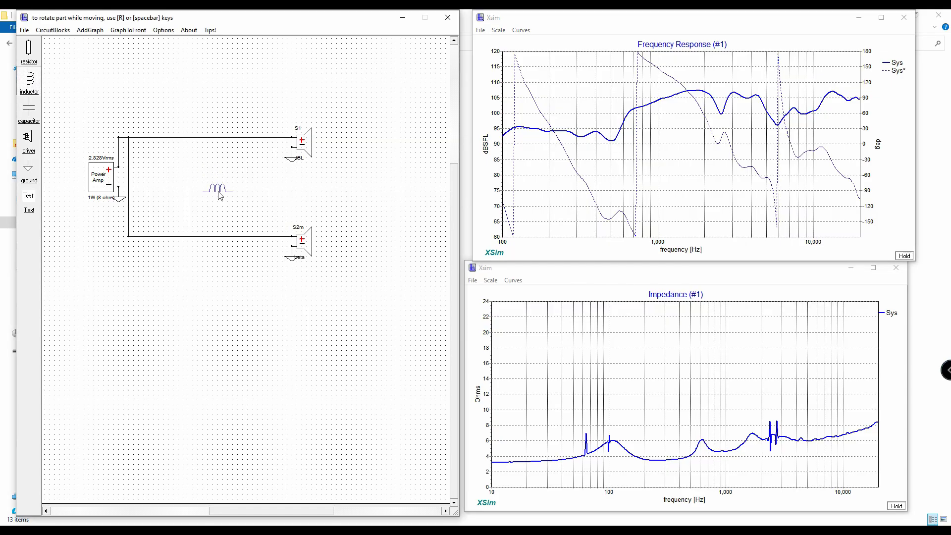
{"action": "left_click", "coordinate": [218, 190]}
{"action": "left_click", "coordinate": [28, 110]}
{"action": "left_click", "coordinate": [202, 105]}
{"action": "left_click", "coordinate": [30, 110]}
{"action": "left_click", "coordinate": [208, 160]}
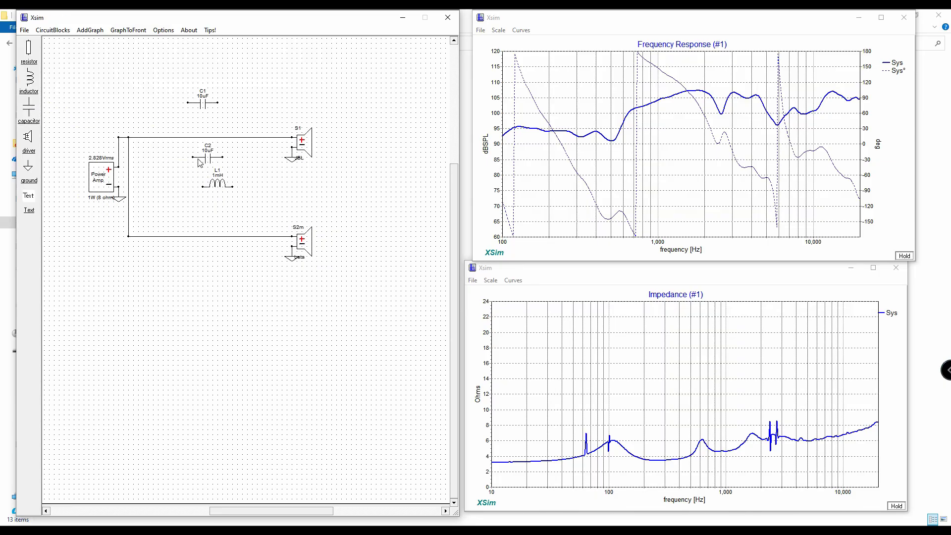
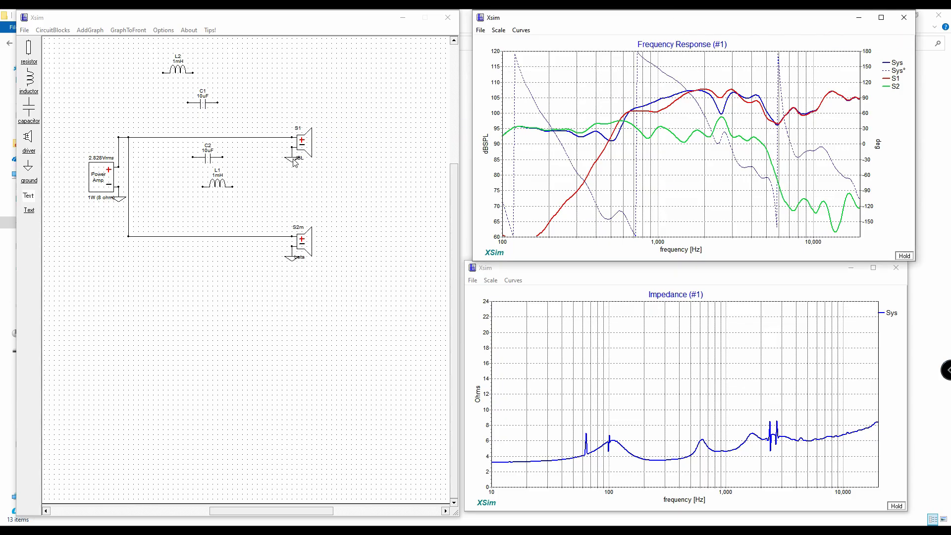
Detach the ground symbol from driver S1 and delete the wire feeding driver S2.
{"action": "left_click_drag", "start_coordinate": [295, 162], "coordinate": [281, 185]}
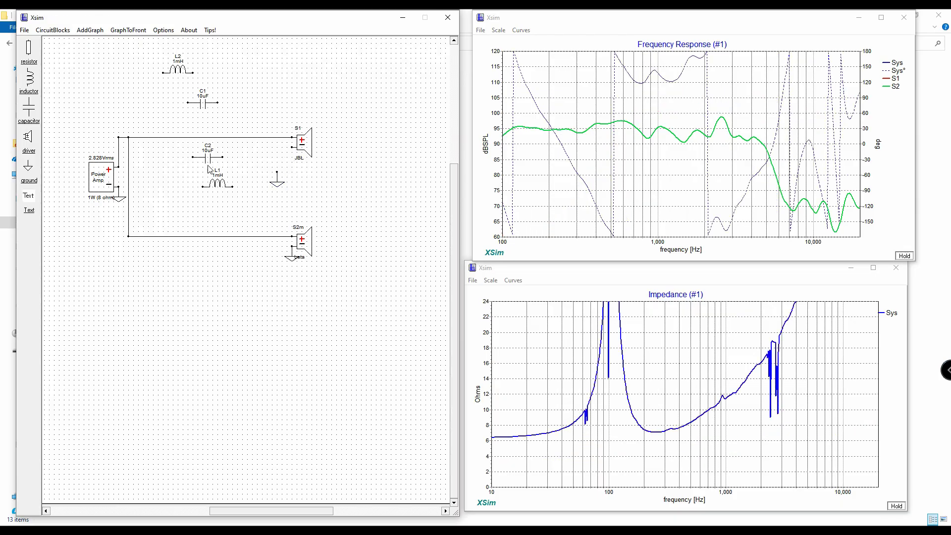
{"action": "left_click", "coordinate": [147, 237]}
{"action": "key", "text": "Delete"}
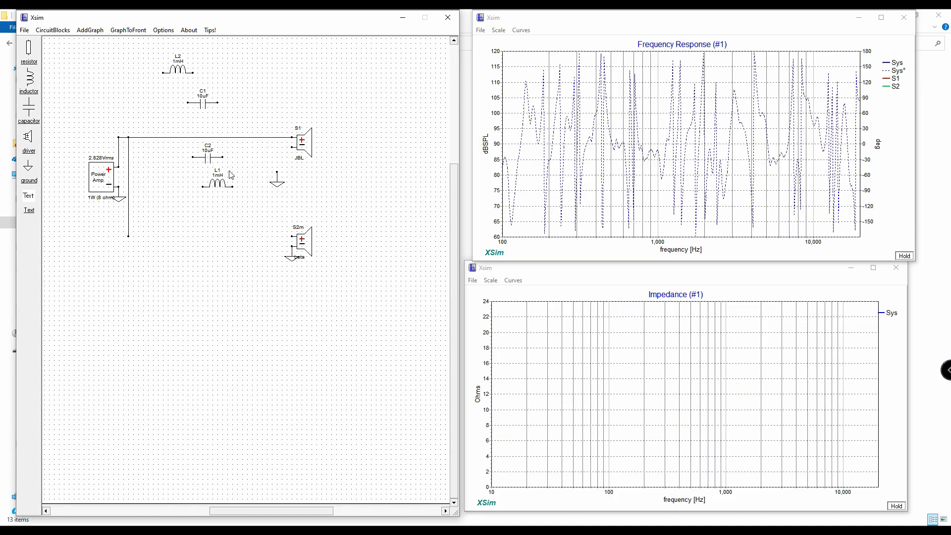
Place inductor L1 at the start of the S2 branch and hang rotated capacitor C2 vertically from its output.
{"action": "left_click_drag", "start_coordinate": [222, 184], "coordinate": [147, 240]}
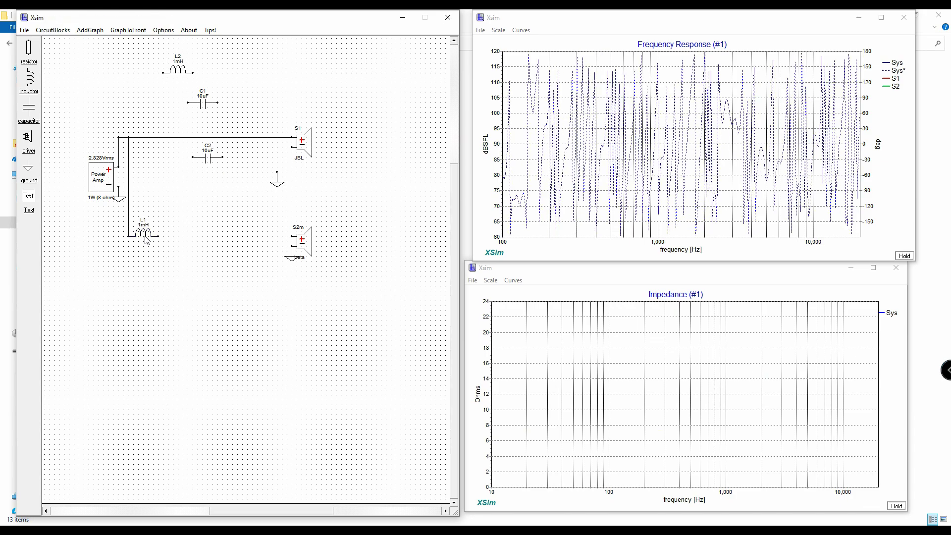
{"action": "left_click_drag", "start_coordinate": [211, 160], "coordinate": [177, 251]}
{"action": "right_click", "coordinate": [175, 249]}
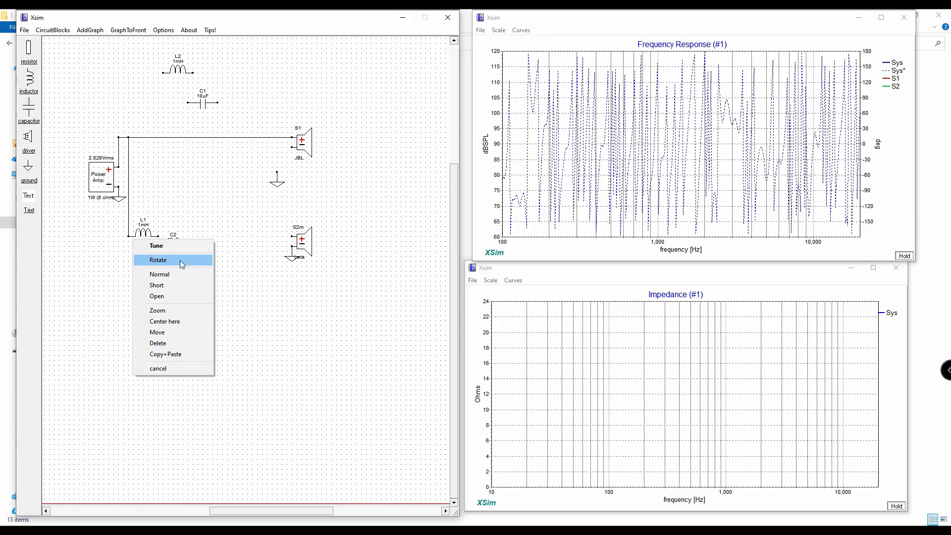
{"action": "left_click", "coordinate": [182, 261]}
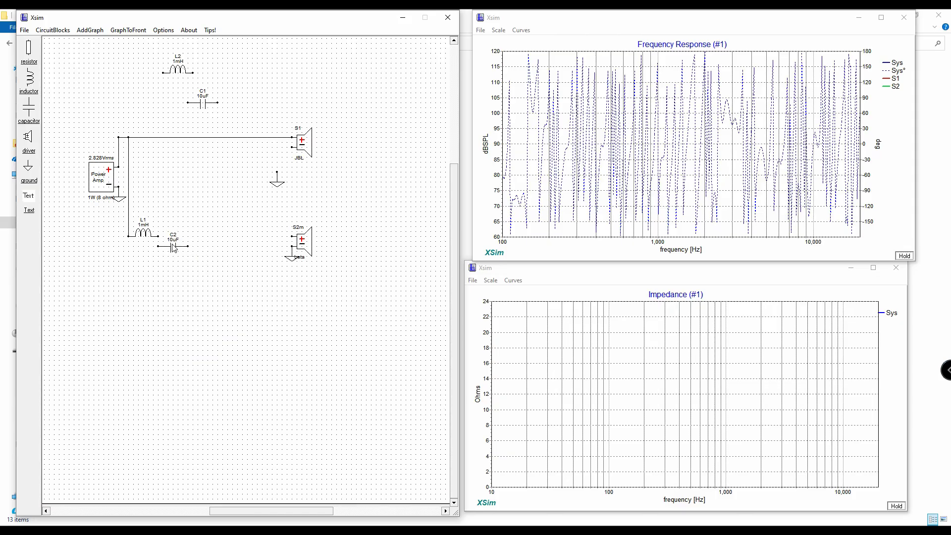
{"action": "left_click_drag", "start_coordinate": [174, 250], "coordinate": [160, 257]}
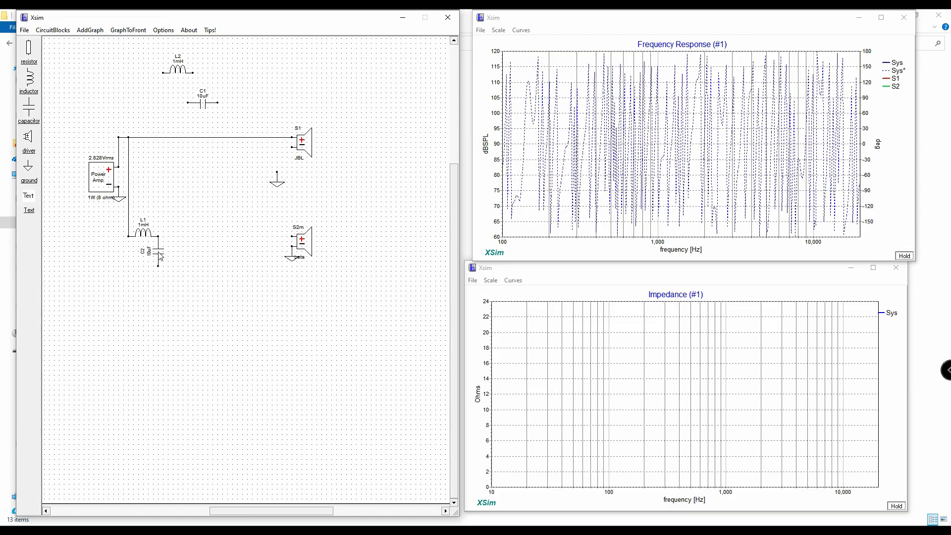
Ground the lower end of capacitor C2, wire the L1–C2 junction to driver S2, and adjust C2's value.
{"action": "left_click", "coordinate": [28, 167]}
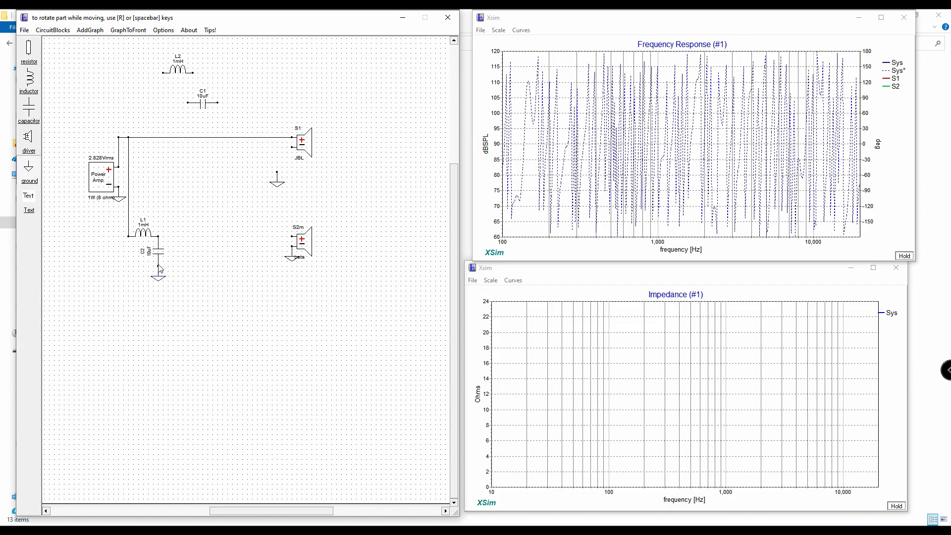
{"action": "left_click", "coordinate": [160, 268]}
{"action": "left_click_drag", "start_coordinate": [160, 242], "coordinate": [293, 238]}
{"action": "right_click", "coordinate": [163, 252]}
{"action": "left_click", "coordinate": [162, 251]}
{"action": "scroll", "coordinate": [179, 238], "scroll_direction": "up", "scroll_amount": 1}
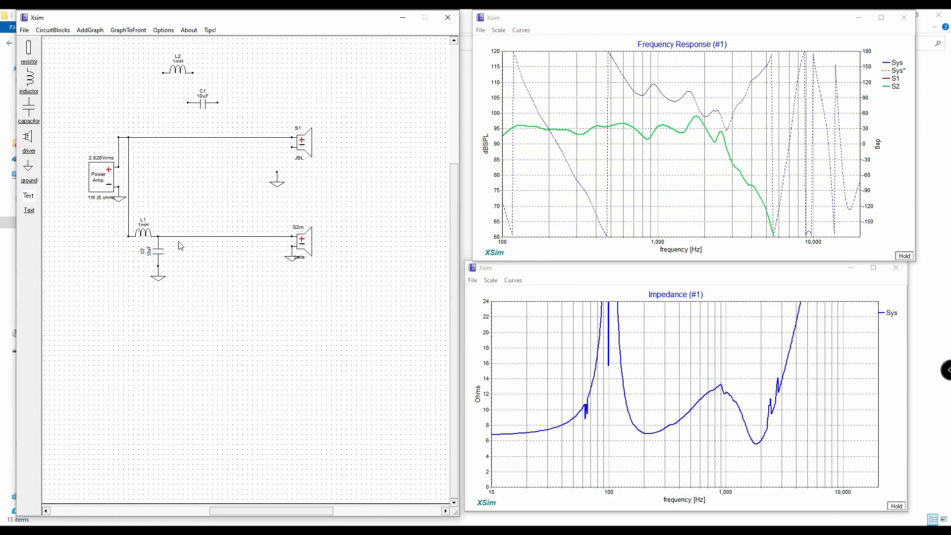
Set inductor L1 to 2 mH and reconnect the ground symbol to driver S1's lower terminal.
{"action": "left_click", "coordinate": [147, 233]}
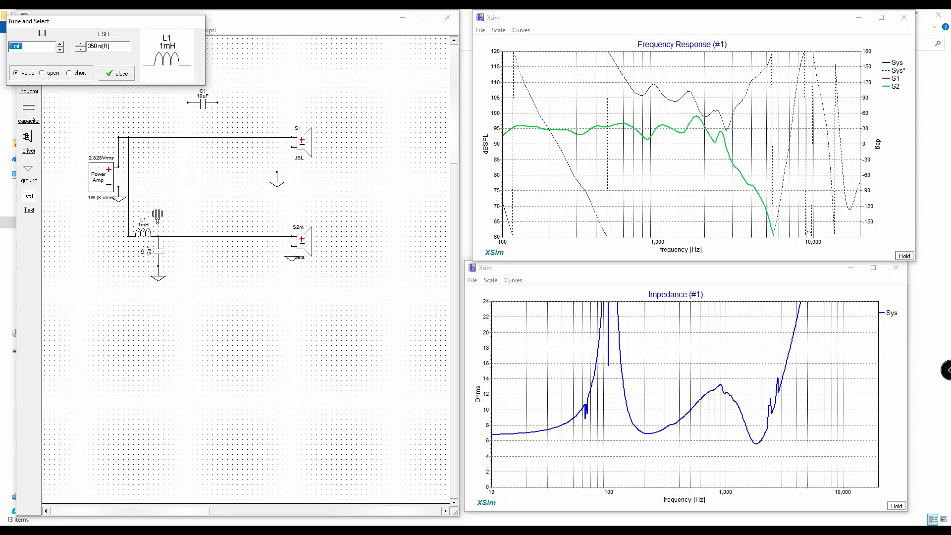
{"action": "scroll", "coordinate": [158, 215], "scroll_direction": "up", "scroll_amount": 1}
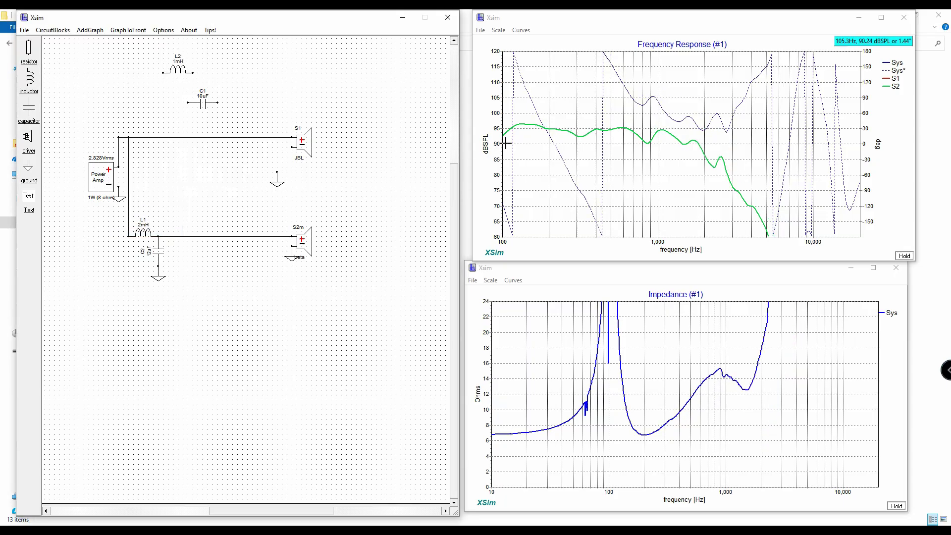
{"action": "left_click_drag", "start_coordinate": [277, 177], "coordinate": [296, 155]}
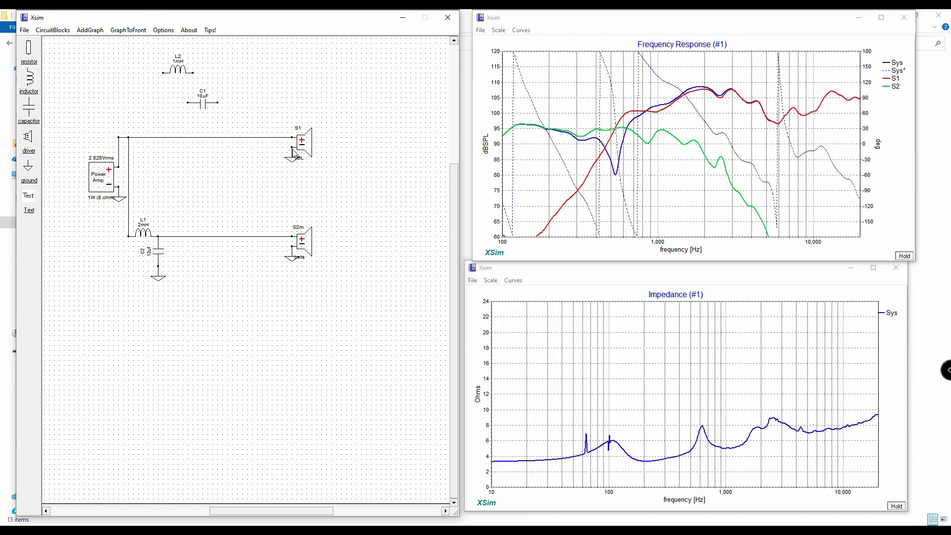
Move the S1 wire out of the way and place a new 10 ohm resistor R1 in series with capacitor C1.
{"action": "left_click_drag", "start_coordinate": [239, 141], "coordinate": [351, 68]}
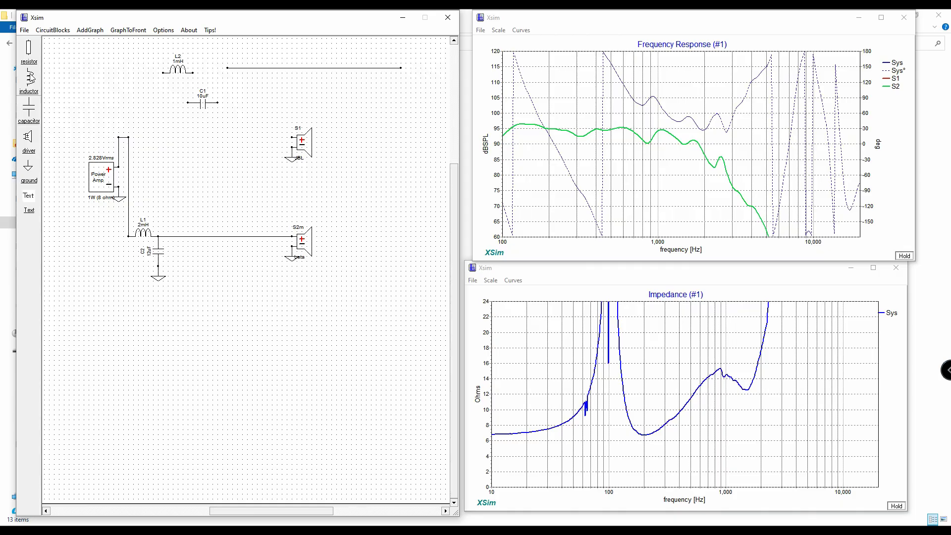
{"action": "left_click_drag", "start_coordinate": [29, 49], "coordinate": [147, 139]}
{"action": "left_click_drag", "start_coordinate": [204, 103], "coordinate": [172, 141]}
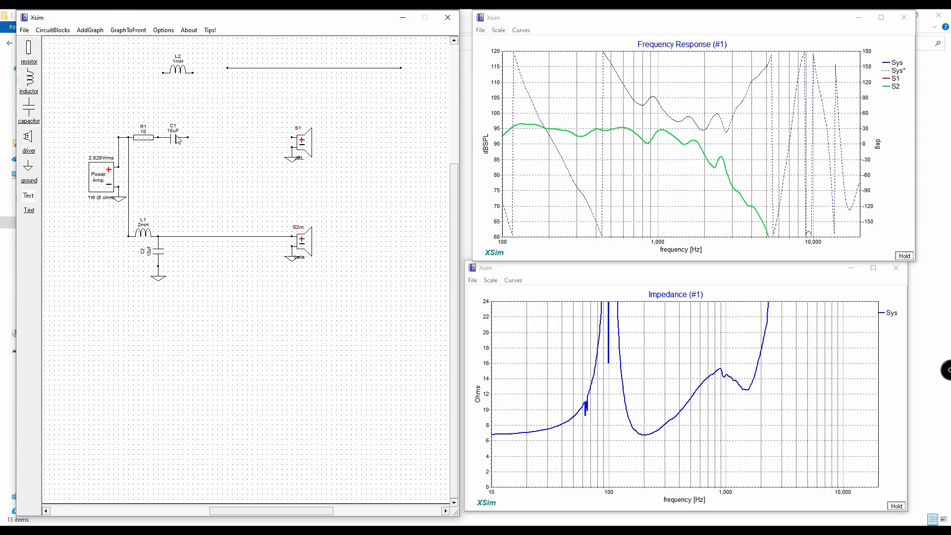
Rotate inductor L2, hang it from C1's output as a shunt, and add a ground at its lower end.
{"action": "key", "text": "r"}
{"action": "left_click_drag", "start_coordinate": [174, 73], "coordinate": [190, 153]}
{"action": "left_click_drag", "start_coordinate": [28, 167], "coordinate": [188, 169]}
Set capacitor C1 to 2 uF and inductor L2 to 0.5 mH.
{"action": "double_click", "coordinate": [173, 138]}
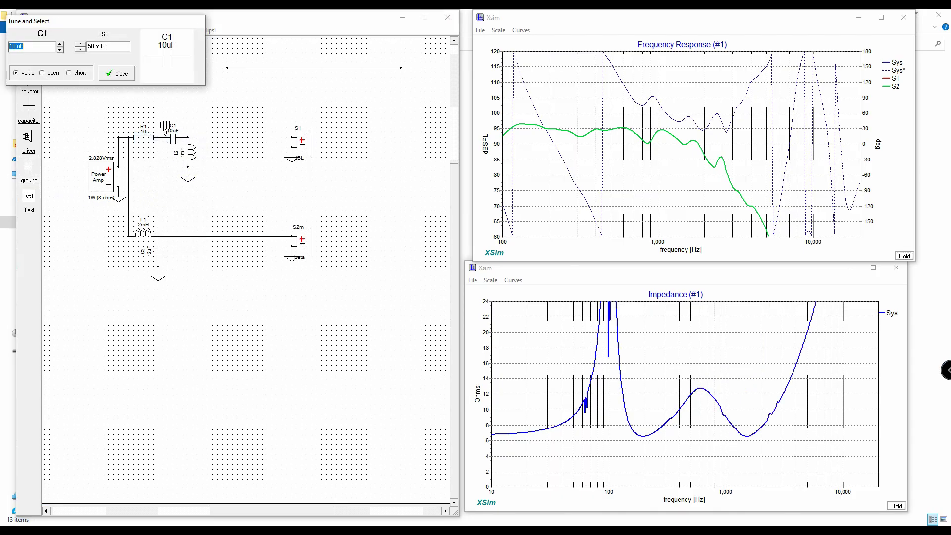
{"action": "key", "text": "Return"}
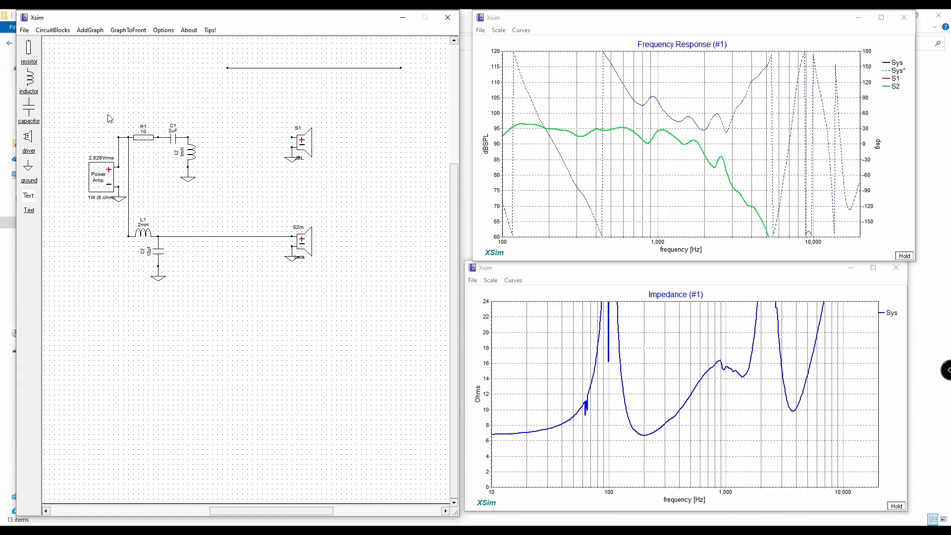
{"action": "double_click", "coordinate": [191, 158]}
{"action": "type", "text": "0.5"}
{"action": "key", "text": "Return"}
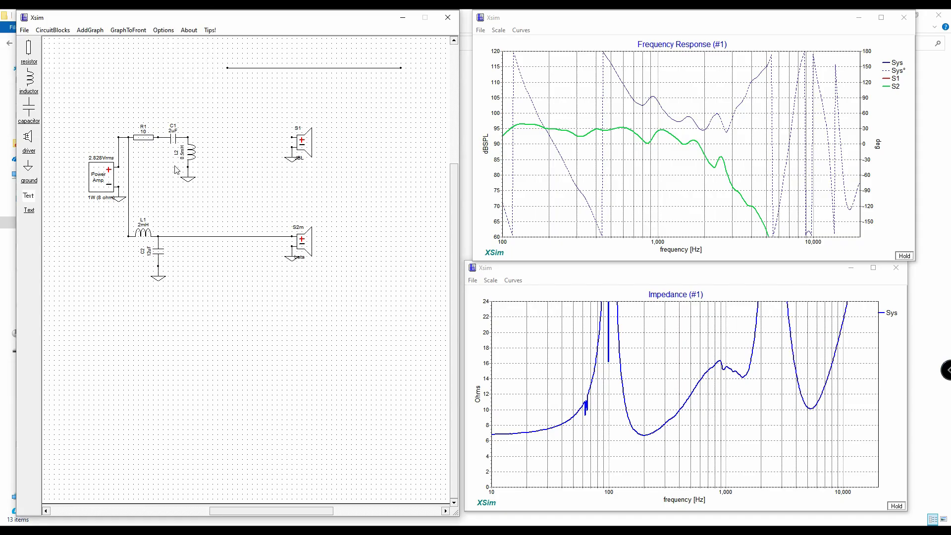
Wire the C1–L2 junction to driver S1 and toggle S1's polarity to compare responses, leaving it inverted.
{"action": "left_click_drag", "start_coordinate": [191, 141], "coordinate": [294, 149]}
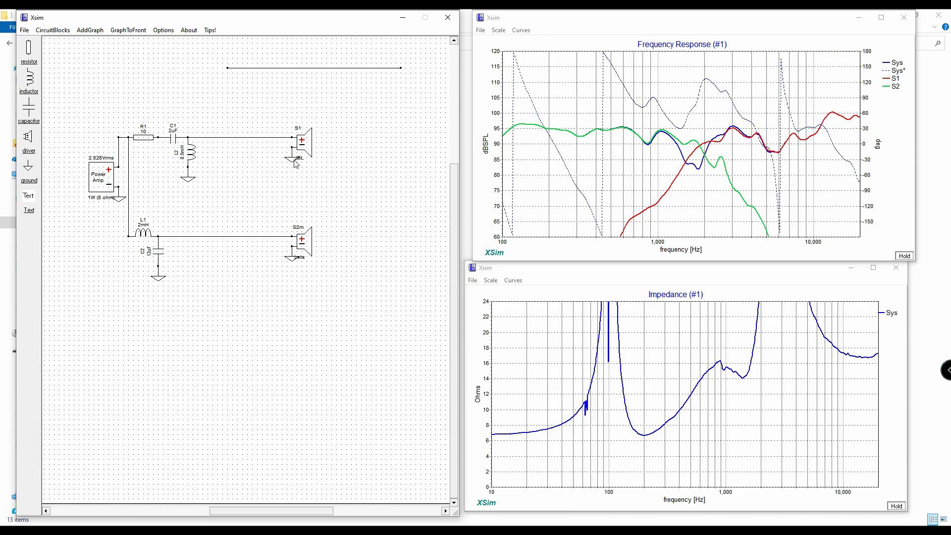
{"action": "right_click", "coordinate": [308, 150]}
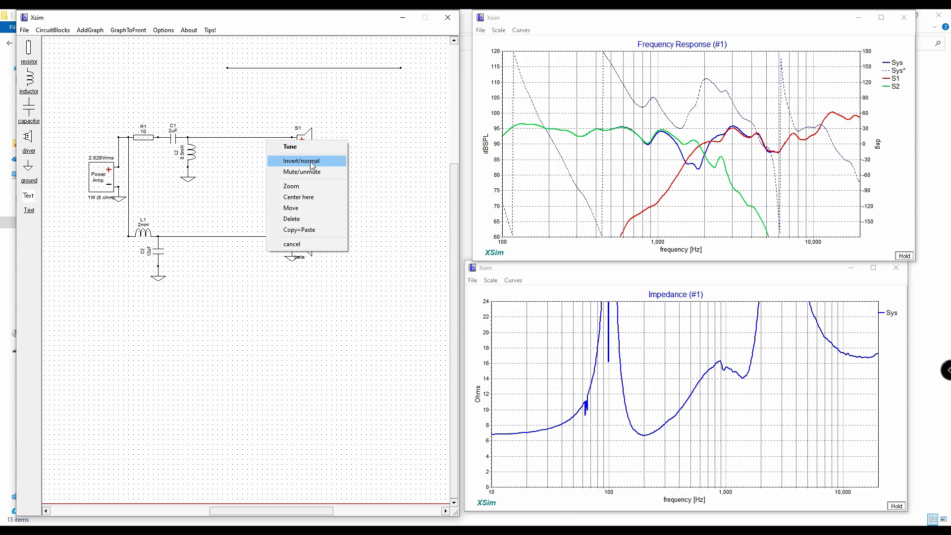
{"action": "key", "text": "Escape"}
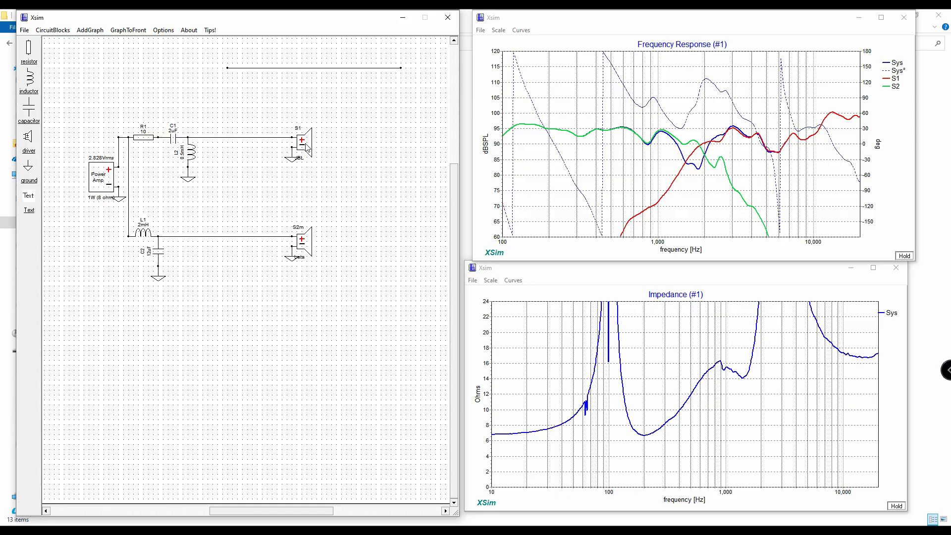
{"action": "left_click", "coordinate": [307, 147]}
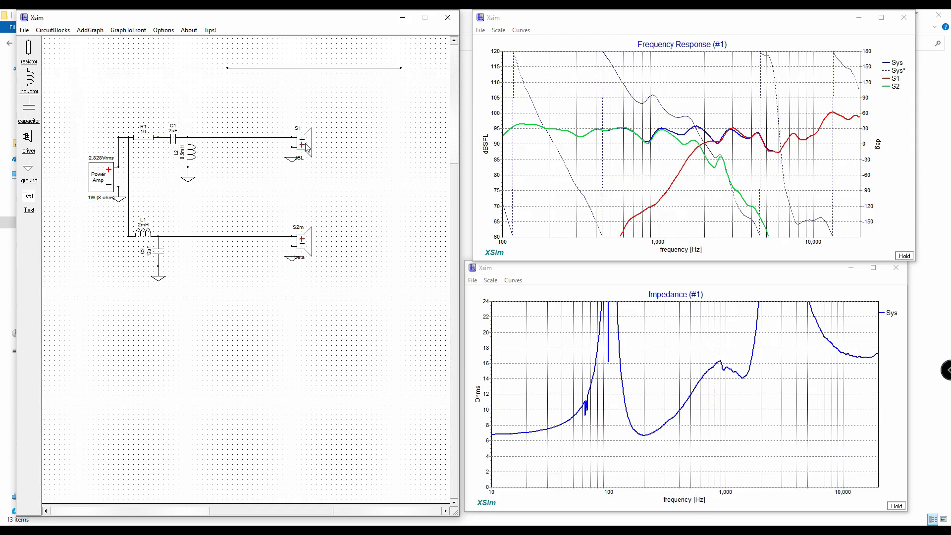
{"action": "left_click", "coordinate": [307, 147]}
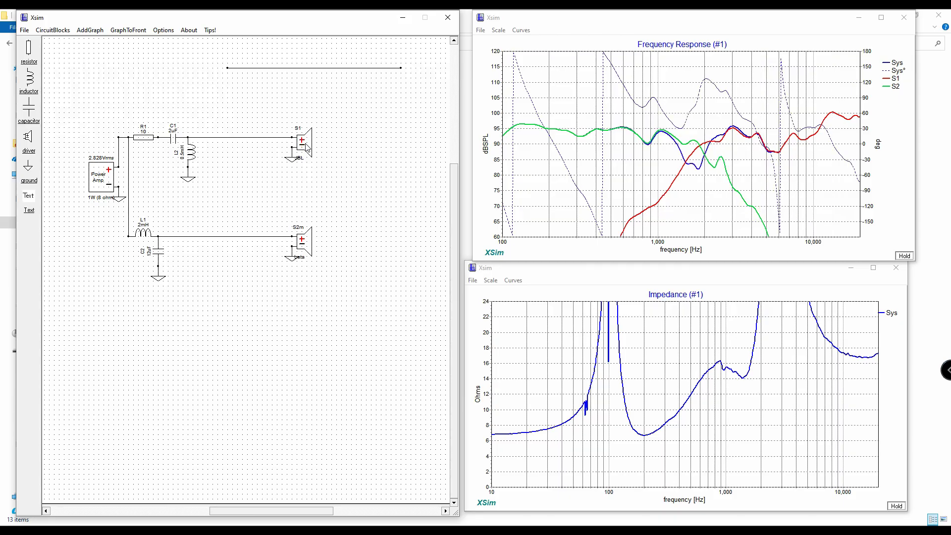
{"action": "left_click", "coordinate": [308, 148]}
{"action": "left_click", "coordinate": [307, 148]}
{"action": "left_click", "coordinate": [307, 147]}
{"action": "left_click", "coordinate": [307, 147]}
{"action": "left_click", "coordinate": [307, 148]}
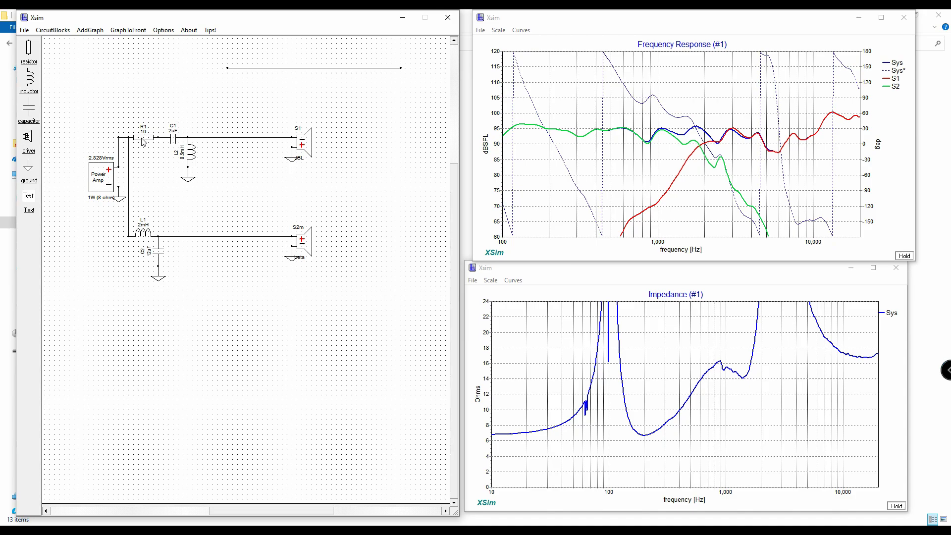
Try resistor R1 as open in its tuning settings, set it to short, and close the settings.
{"action": "double_click", "coordinate": [144, 143]}
{"action": "left_click_drag", "start_coordinate": [103, 25], "coordinate": [242, 61]}
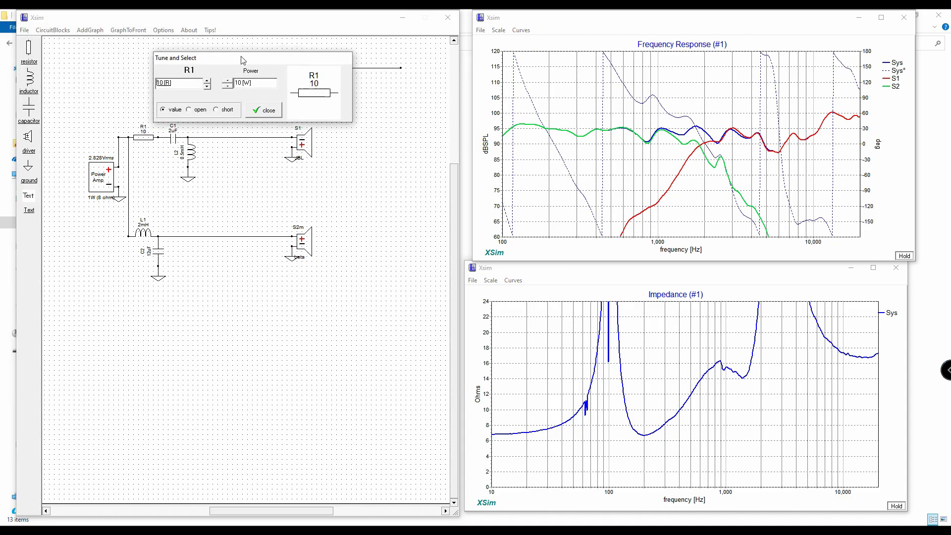
{"action": "left_click", "coordinate": [189, 110]}
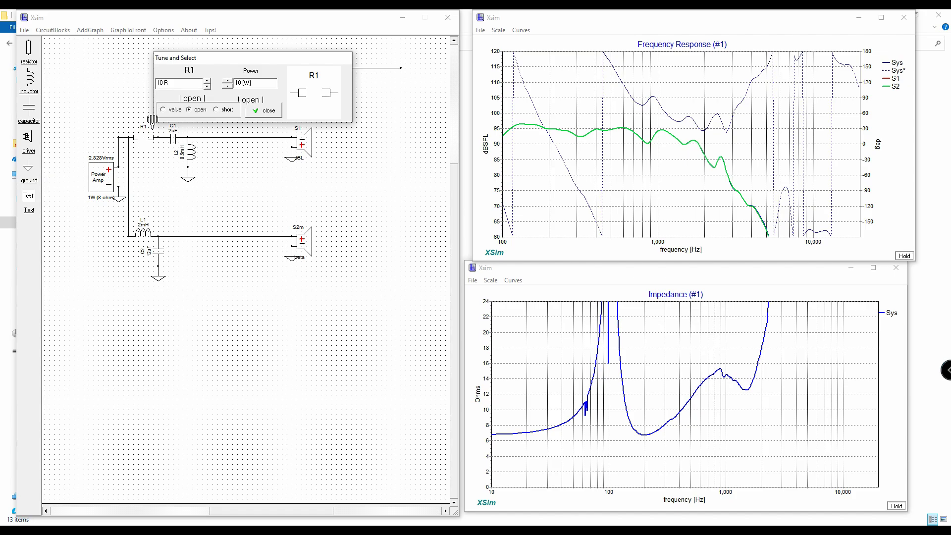
{"action": "left_click", "coordinate": [216, 110]}
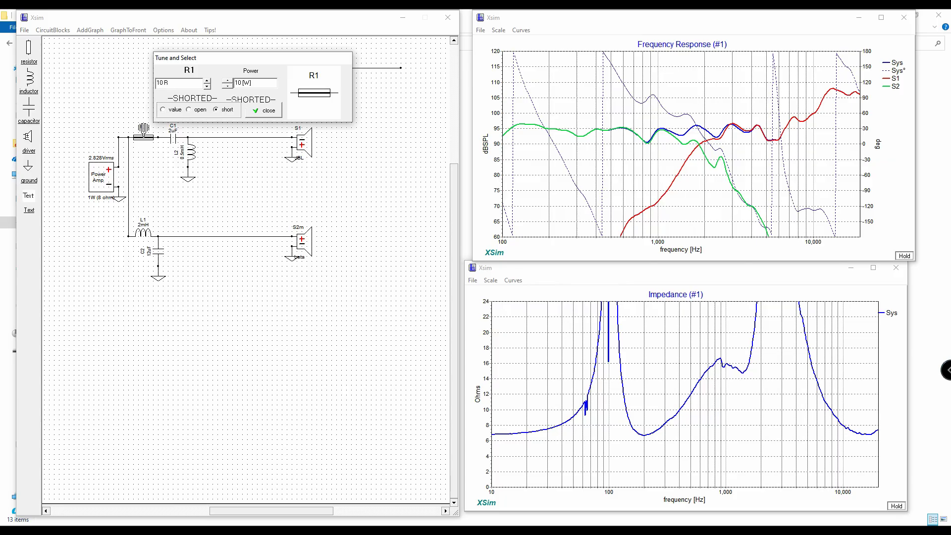
{"action": "left_click", "coordinate": [273, 110]}
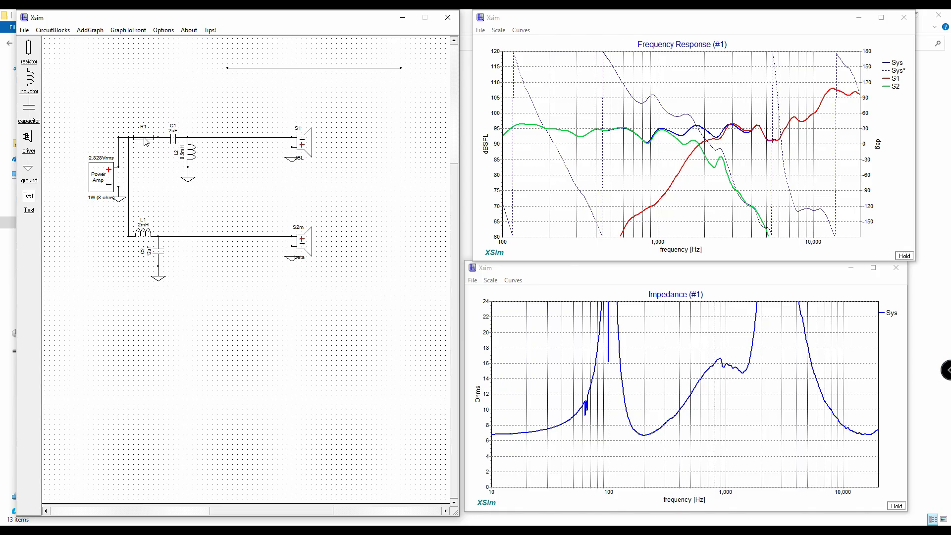
Cycle resistor R1 through its normal value and open states, returning it to shorted.
{"action": "scroll", "coordinate": [146, 141], "scroll_direction": "up", "scroll_amount": 1}
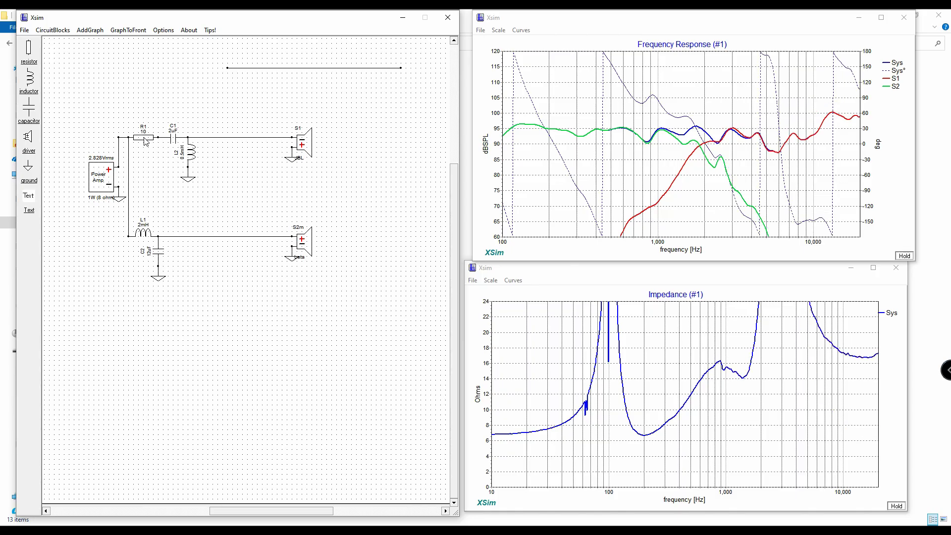
{"action": "scroll", "coordinate": [145, 141], "scroll_direction": "up", "scroll_amount": 1}
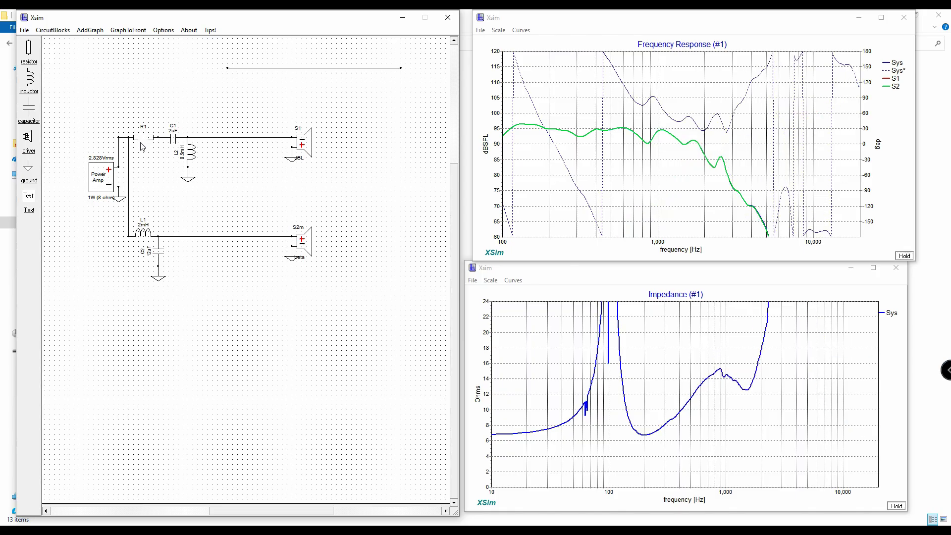
{"action": "scroll", "coordinate": [145, 140], "scroll_direction": "down", "scroll_amount": 1}
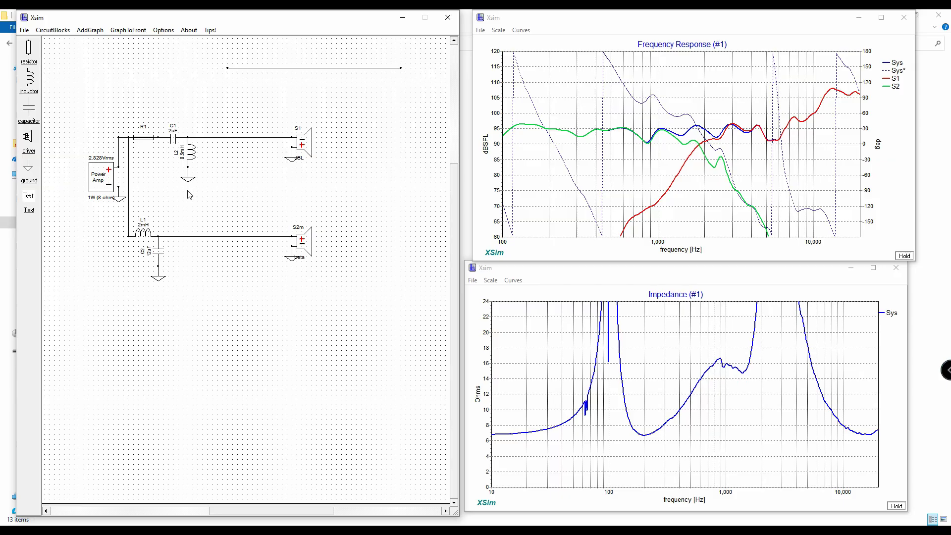
Toggle capacitor C2 to open and back to normal, and switch inductor L2 to open to compare the frequency response.
{"action": "left_click", "coordinate": [160, 254]}
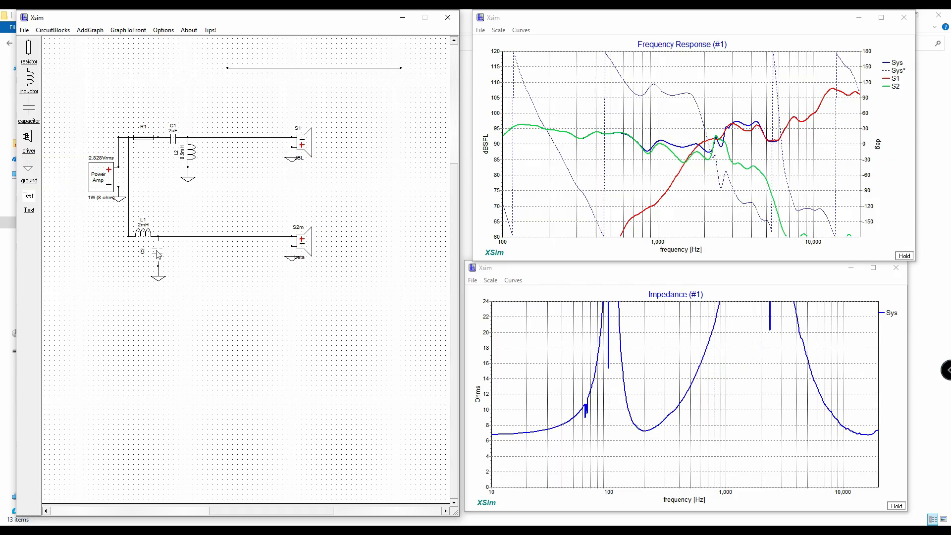
{"action": "left_click", "coordinate": [156, 257]}
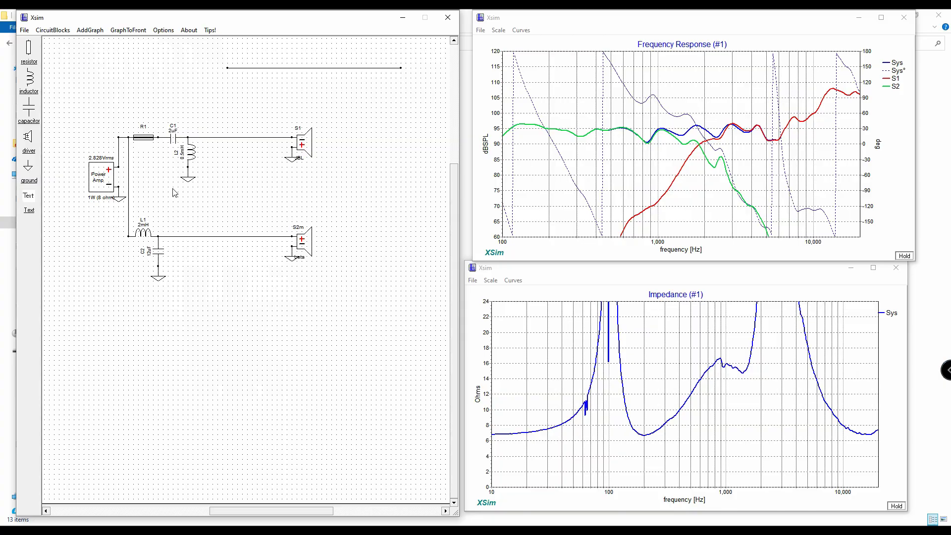
{"action": "left_click", "coordinate": [188, 166]}
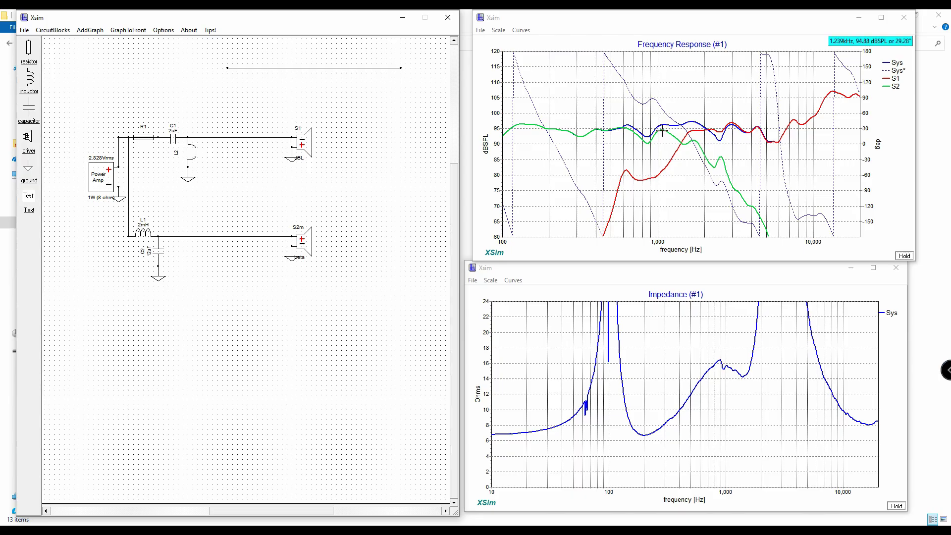
Restore inductor L2 to its normal value and add a grounded vertical shunt capacitor on the line between L2 and driver S1.
{"action": "left_click", "coordinate": [195, 156]}
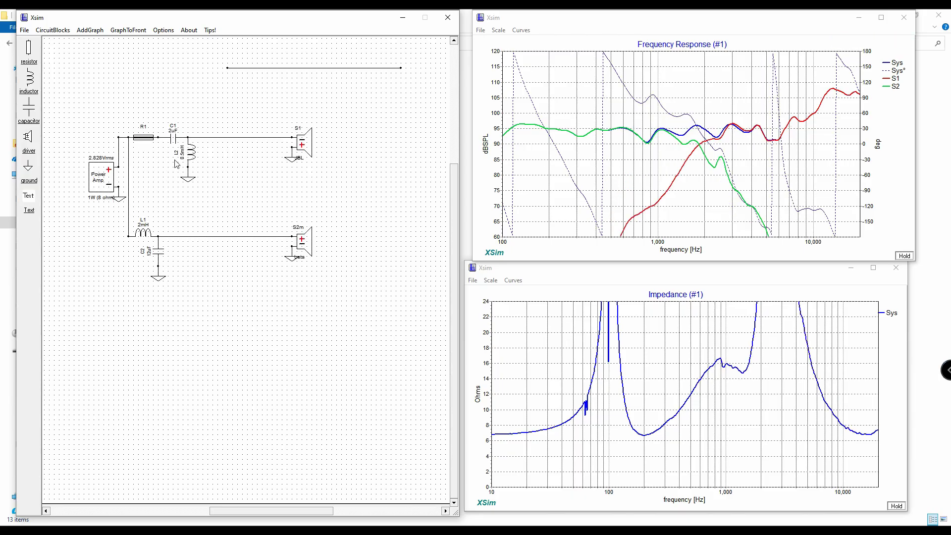
{"action": "left_click", "coordinate": [29, 110]}
{"action": "key", "text": "r"}
{"action": "left_click", "coordinate": [254, 158]}
{"action": "left_click", "coordinate": [27, 169]}
{"action": "left_click", "coordinate": [251, 172]}
{"action": "left_click", "coordinate": [253, 174]}
{"action": "left_click", "coordinate": [256, 160]}
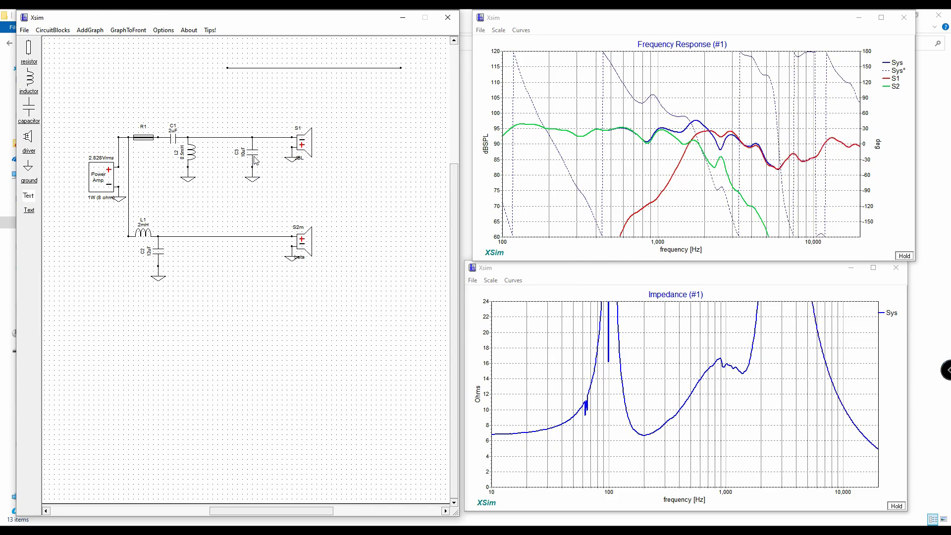
Tune the new shunt capacitor C3 to 3 uF.
{"action": "right_click", "coordinate": [256, 160]}
{"action": "left_click", "coordinate": [252, 149]}
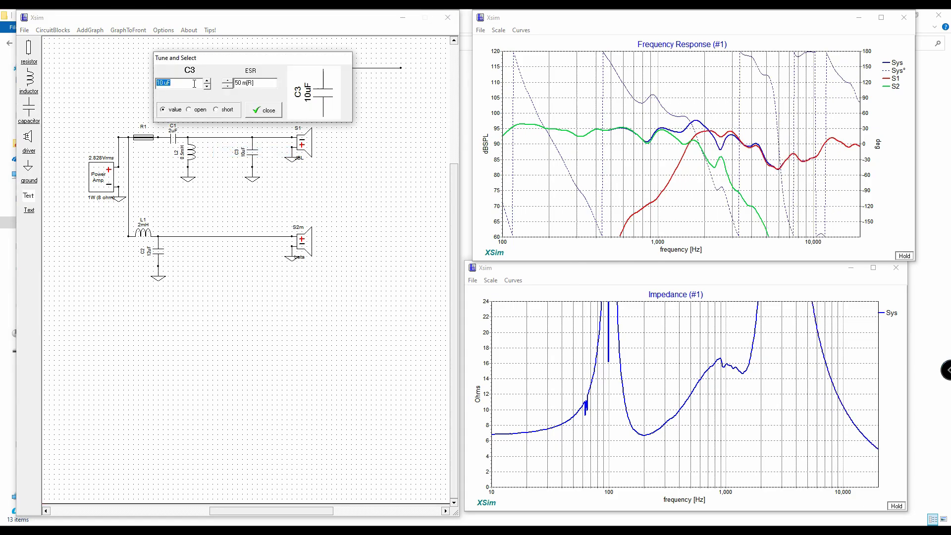
{"action": "type", "text": "3"}
{"action": "key", "text": "Return"}
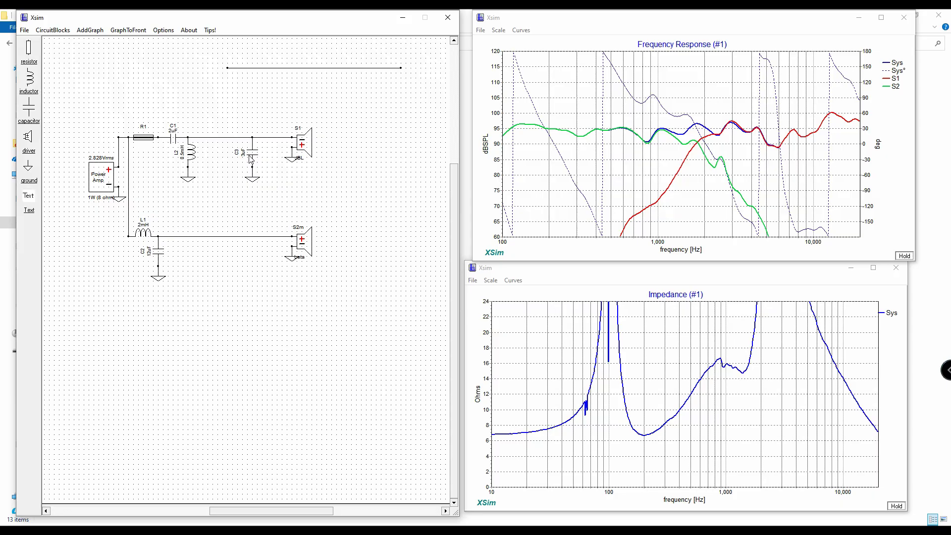
Toggle capacitor C3 repeatedly between open and its normal value to compare the frequency response, leaving it open.
{"action": "scroll", "coordinate": [250, 159], "scroll_direction": "down", "scroll_amount": 1}
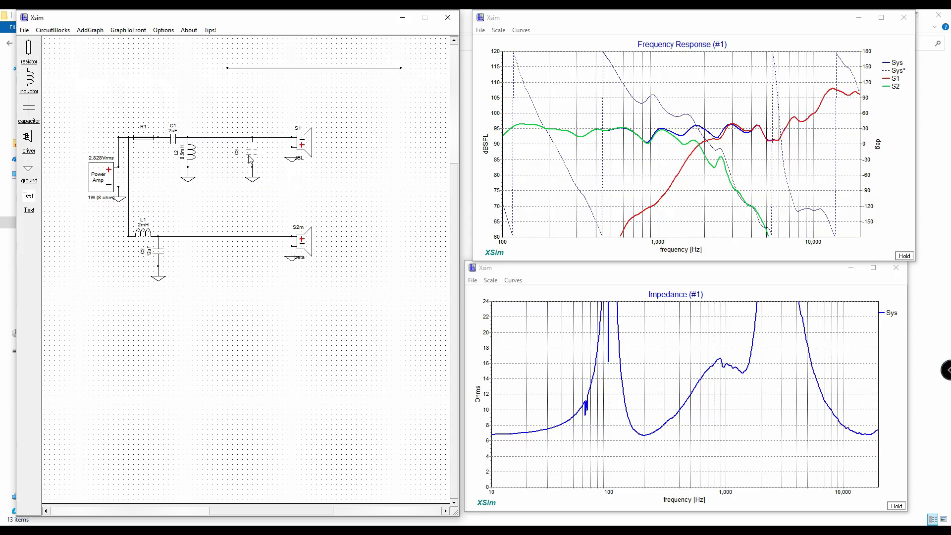
{"action": "scroll", "coordinate": [252, 158], "scroll_direction": "up", "scroll_amount": 1}
{"action": "scroll", "coordinate": [258, 156], "scroll_direction": "down", "scroll_amount": 1}
{"action": "scroll", "coordinate": [258, 157], "scroll_direction": "up", "scroll_amount": 1}
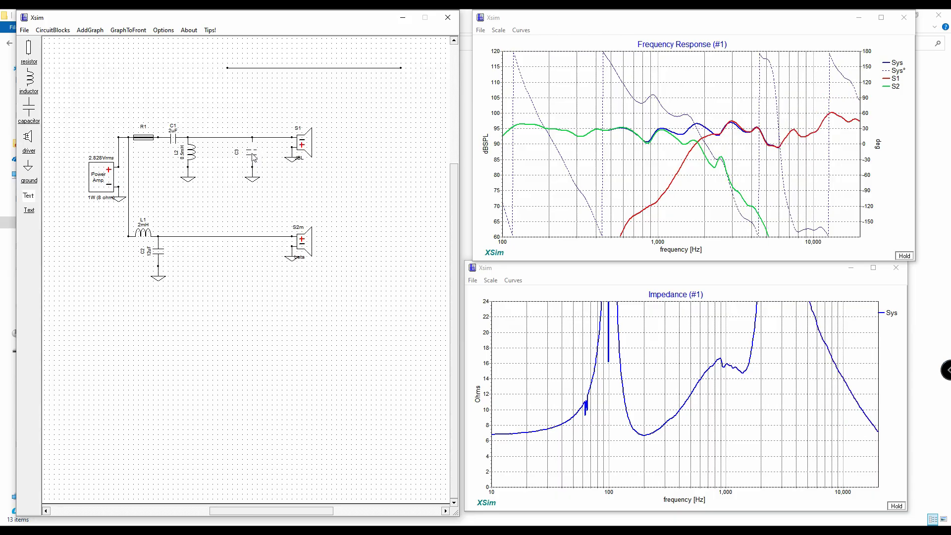
{"action": "scroll", "coordinate": [253, 158], "scroll_direction": "down", "scroll_amount": 1}
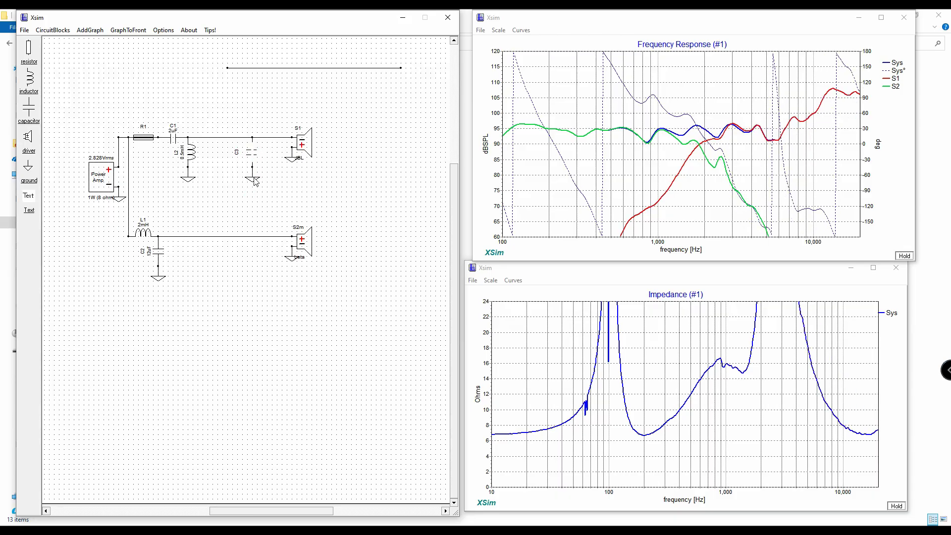
Remove capacitor C3 with its ground from the S1 line and return resistor R1 to its normal value.
{"action": "left_click_drag", "start_coordinate": [264, 153], "coordinate": [232, 218]}
{"action": "scroll", "coordinate": [144, 141], "scroll_direction": "up", "scroll_amount": 2}
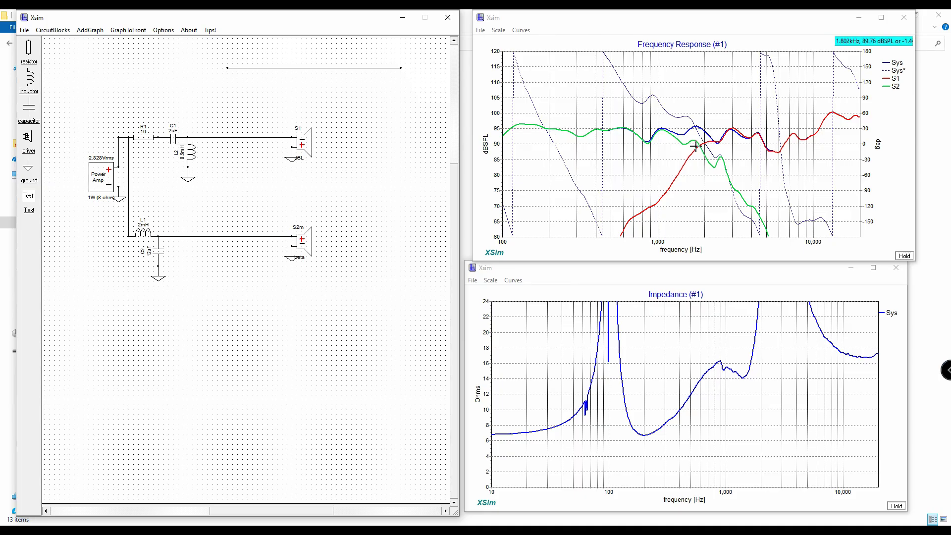
Set the power amp source to 100 W and close its settings.
{"action": "right_click", "coordinate": [98, 182]}
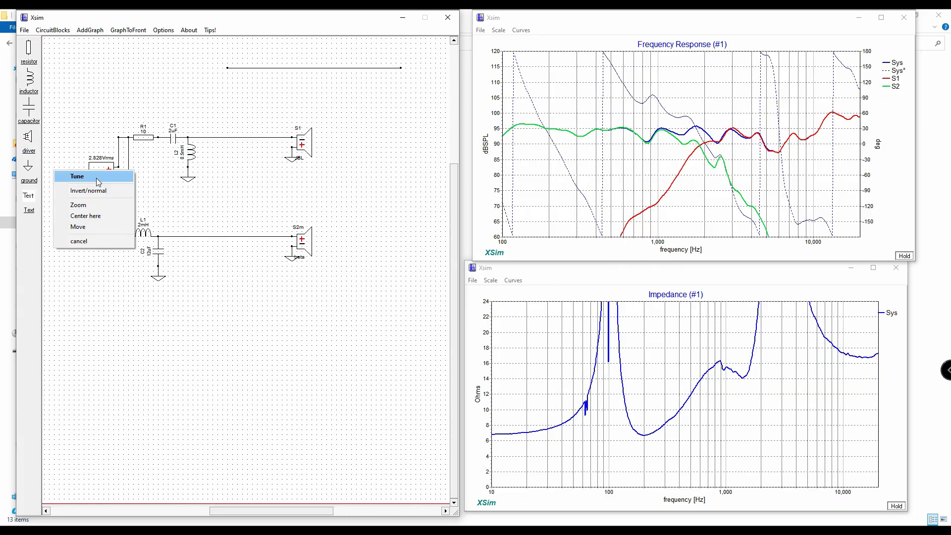
{"action": "left_click", "coordinate": [96, 178]}
{"action": "key", "text": "Tab"}
{"action": "key", "text": "Tab"}
{"action": "key", "text": "Tab"}
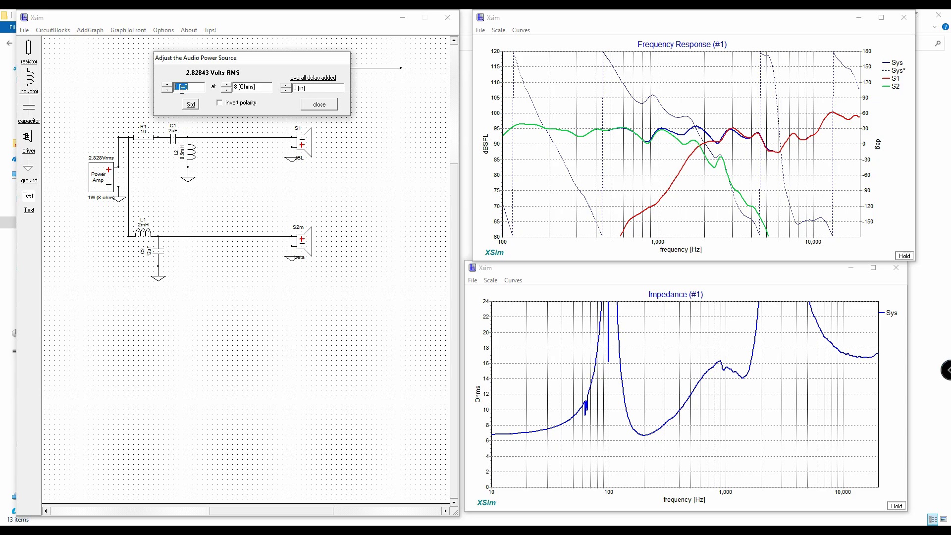
{"action": "type", "text": "100"}
{"action": "left_click", "coordinate": [324, 106]}
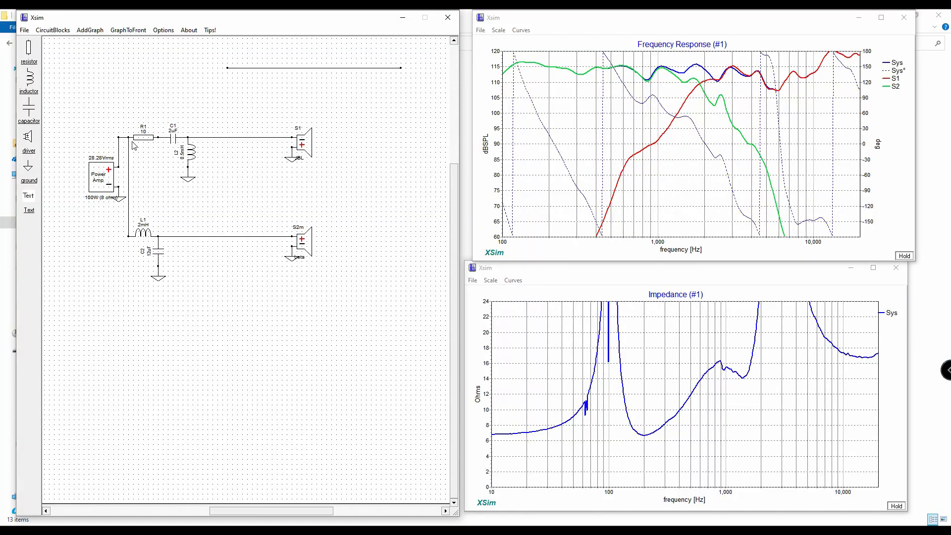
Add a component power dissipation graph, place it over the other graphs, and show the curve for R1.
{"action": "left_click", "coordinate": [163, 30]}
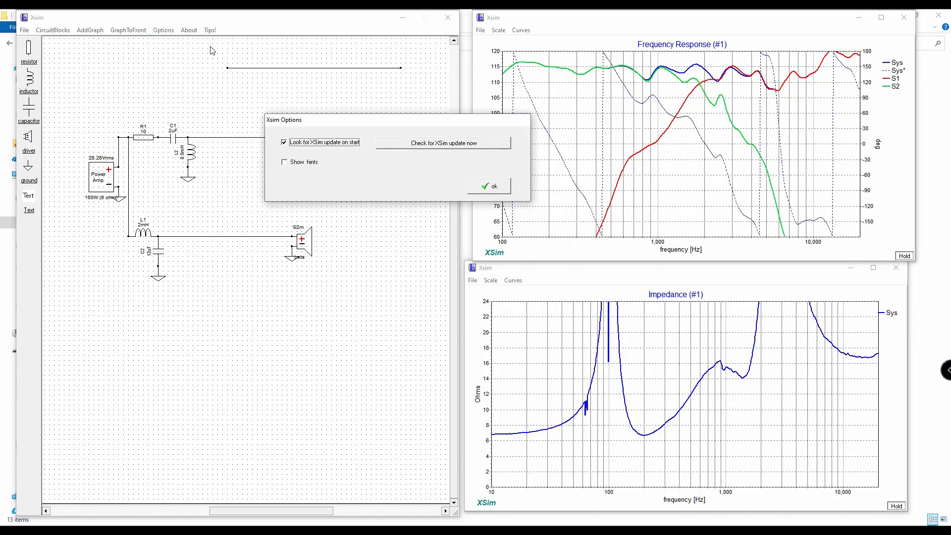
{"action": "left_click", "coordinate": [498, 191]}
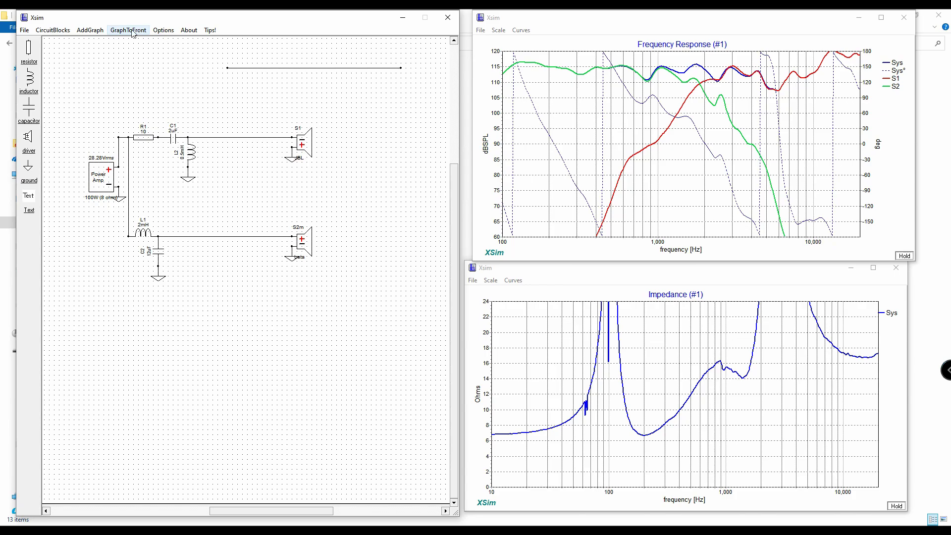
{"action": "left_click", "coordinate": [99, 31]}
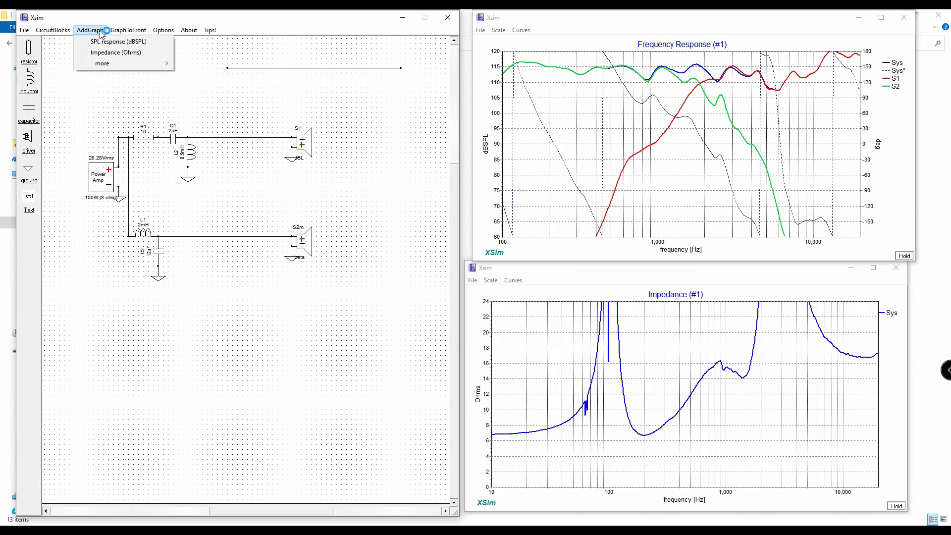
{"action": "mouse_move", "coordinate": [119, 63]}
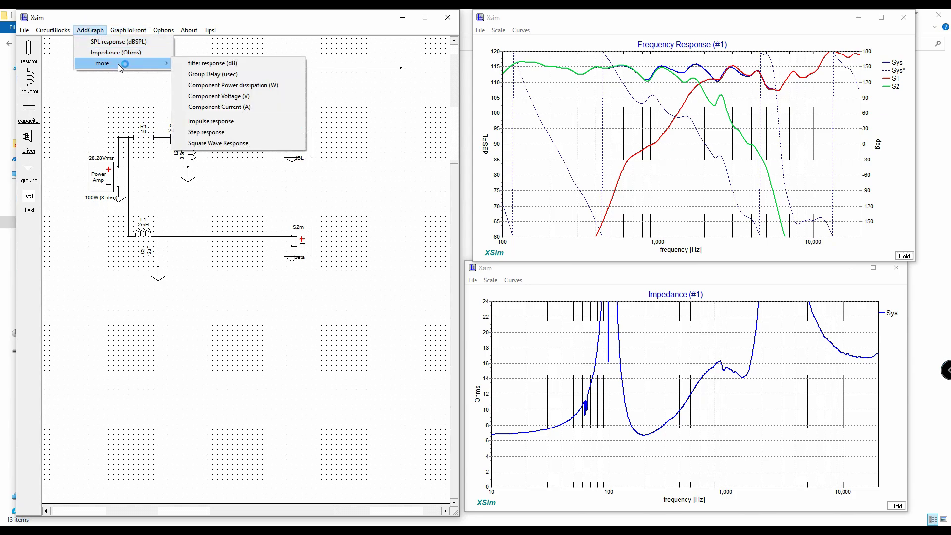
{"action": "left_click", "coordinate": [275, 85]}
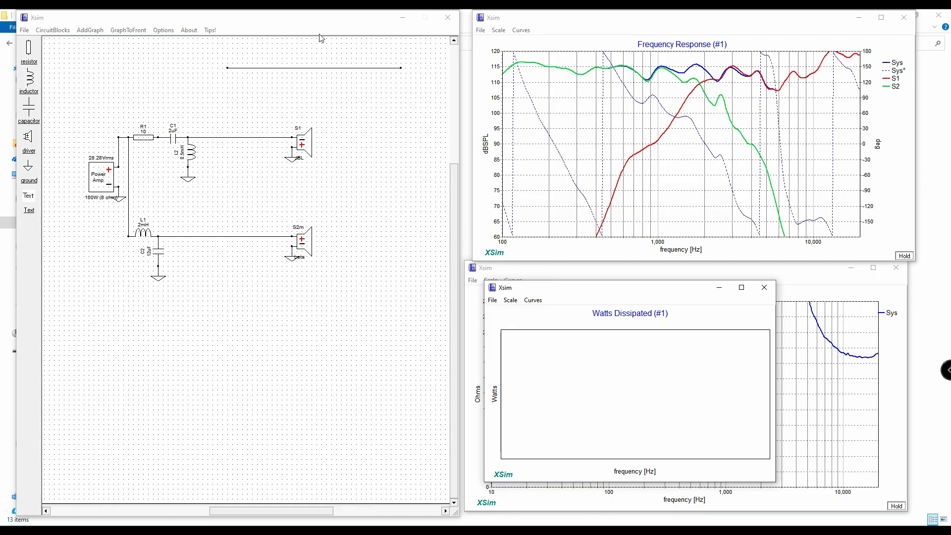
{"action": "left_click_drag", "start_coordinate": [555, 295], "coordinate": [540, 139]}
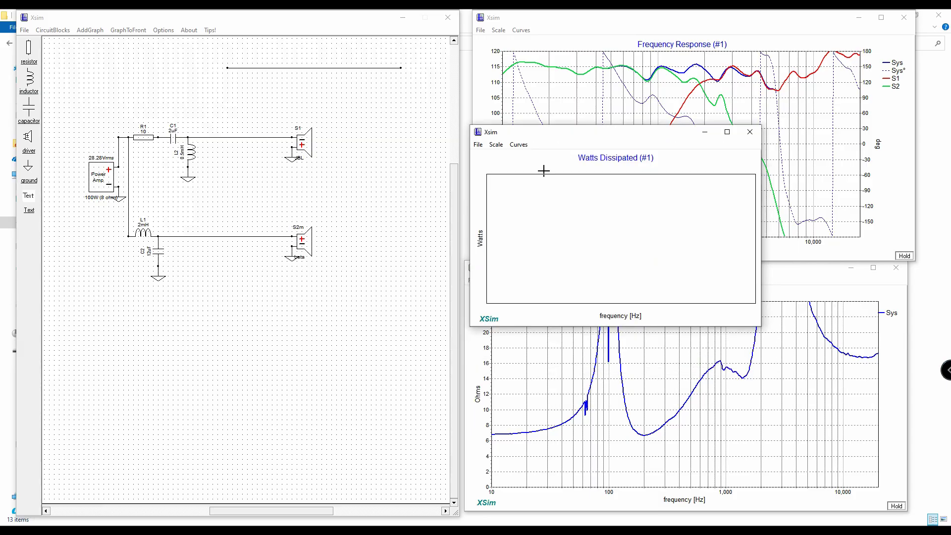
{"action": "left_click", "coordinate": [519, 144]}
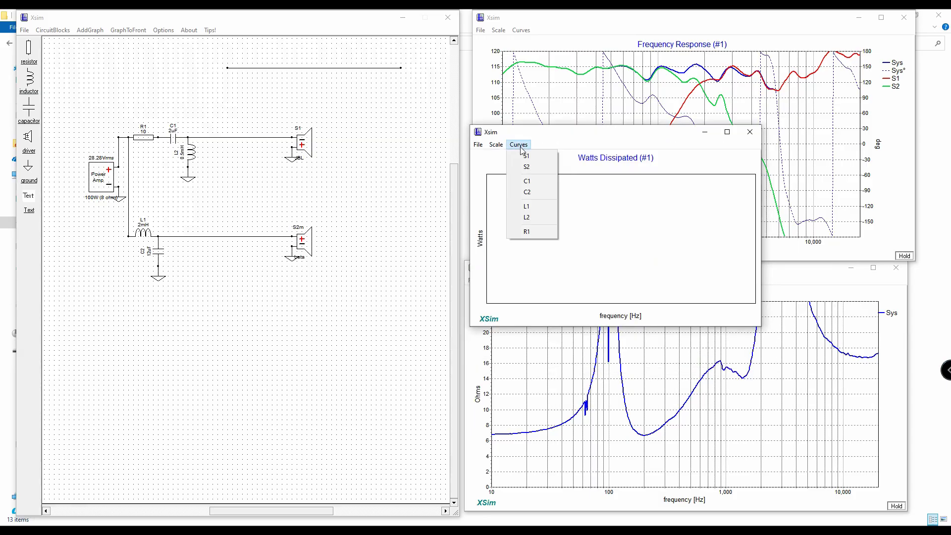
{"action": "left_click", "coordinate": [540, 233]}
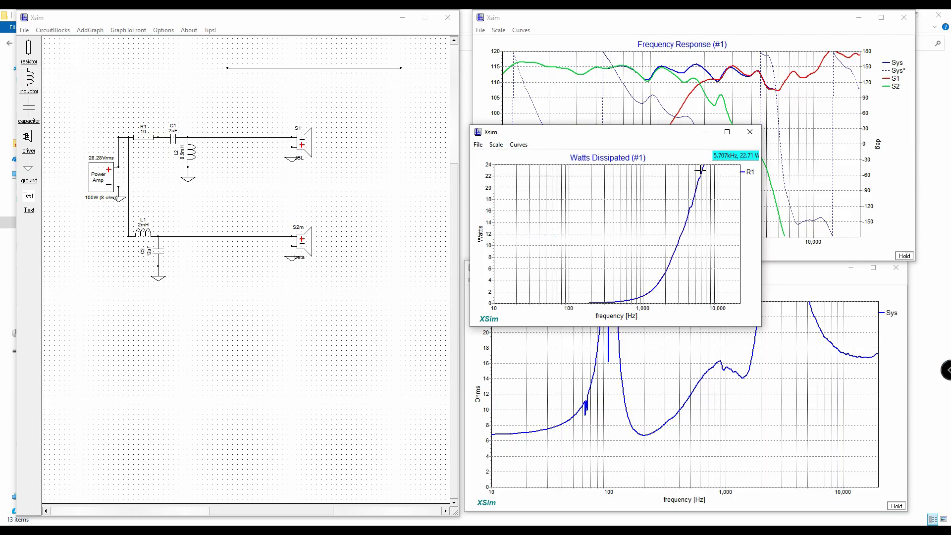
Set the vertical scale of the Watts Dissipated graph to 20 Watt.
{"action": "left_click", "coordinate": [498, 145]}
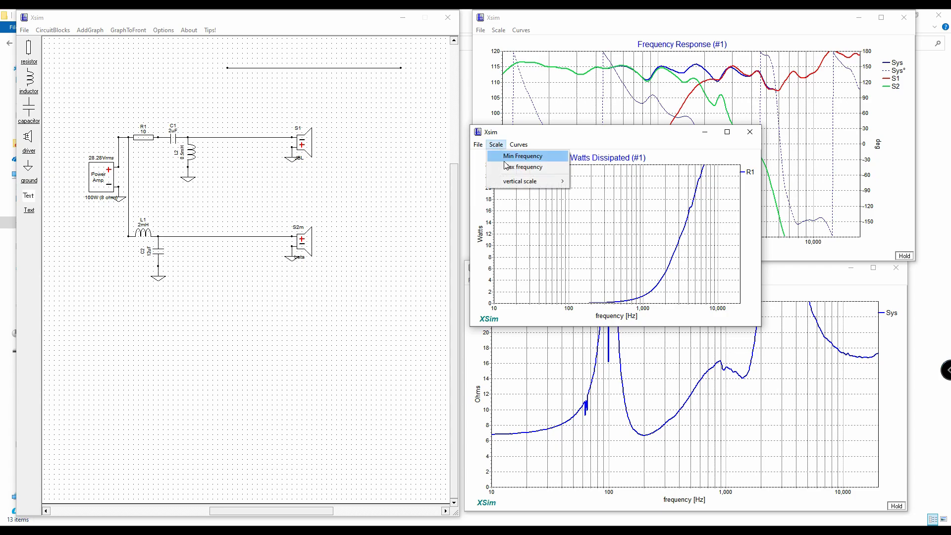
{"action": "mouse_move", "coordinate": [525, 184]}
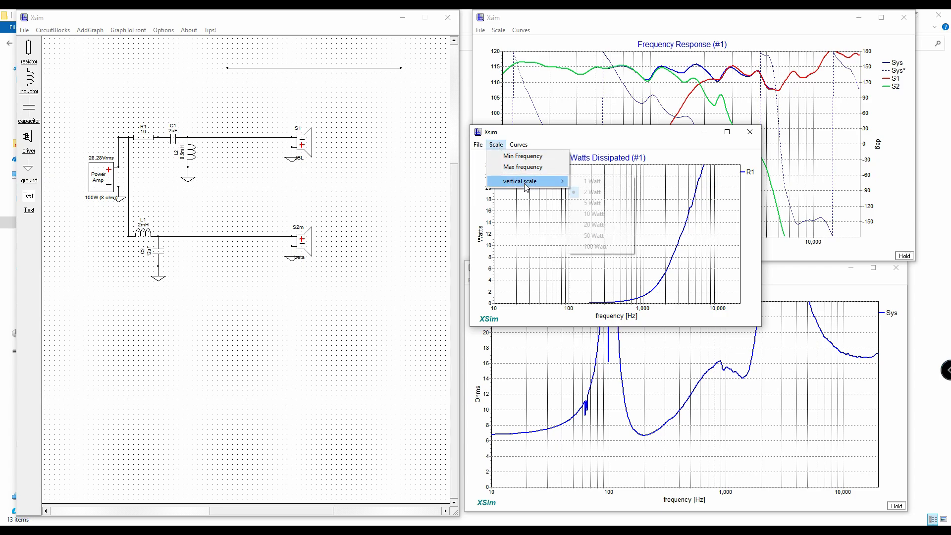
{"action": "left_click", "coordinate": [595, 225]}
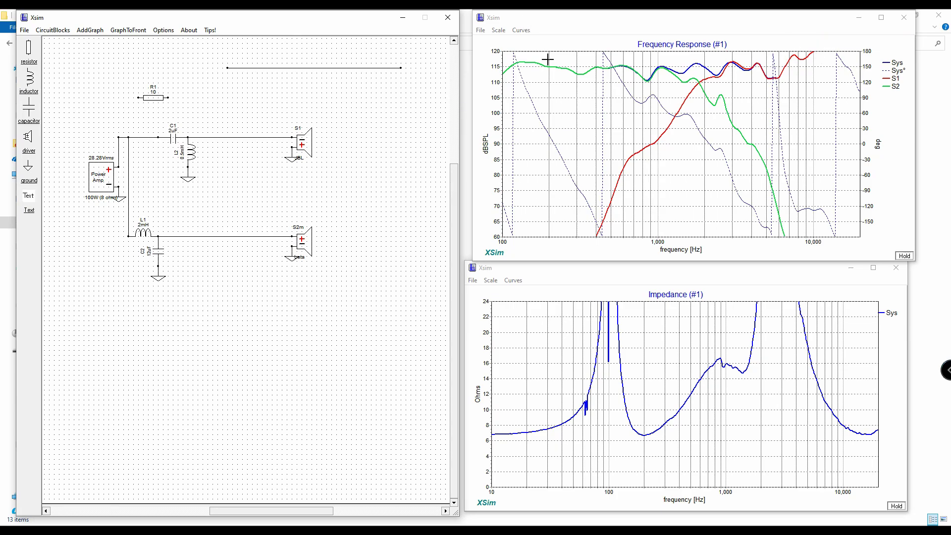
{"action": "left_click", "coordinate": [499, 30]}
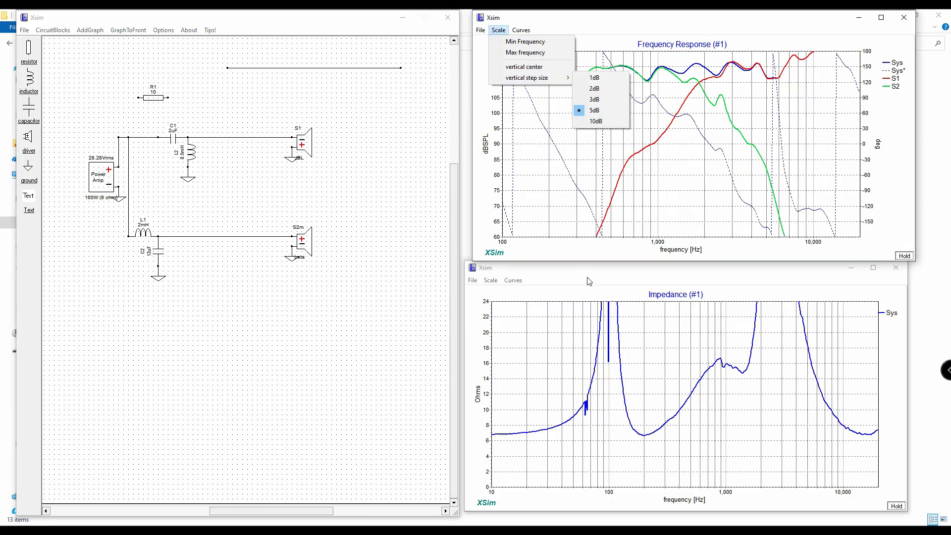
{"action": "left_click", "coordinate": [479, 293]}
{"action": "left_click", "coordinate": [491, 280]}
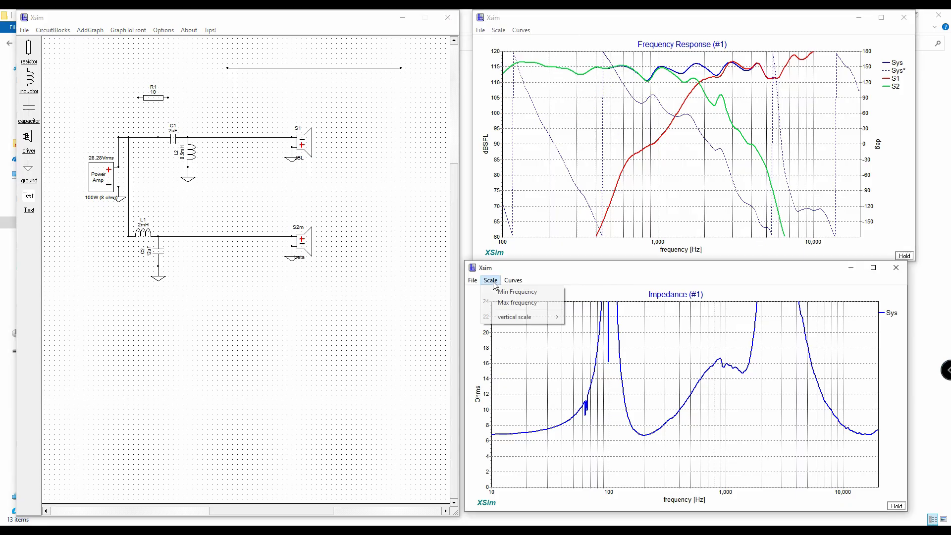
{"action": "left_click", "coordinate": [572, 318]}
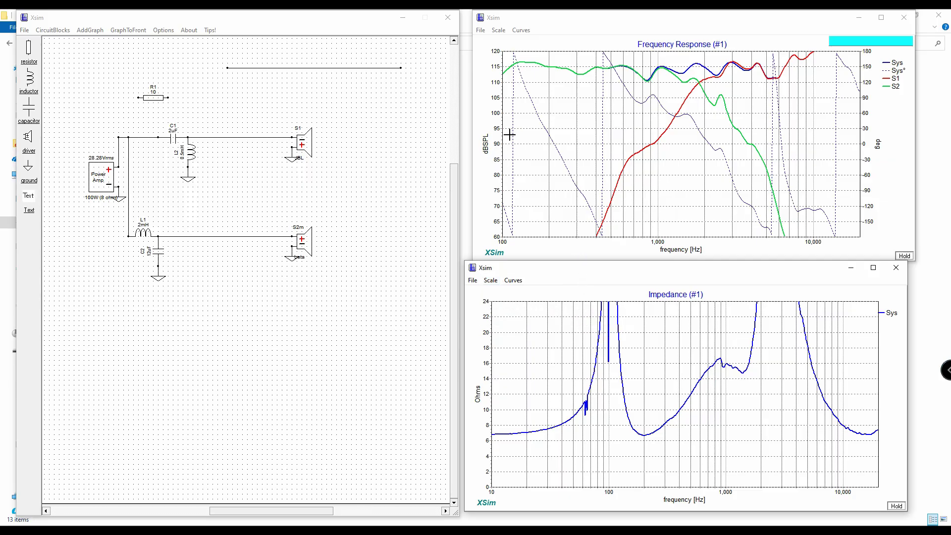
Set the vertical center of the frequency response graph to 115 dB.
{"action": "left_click", "coordinate": [499, 30]}
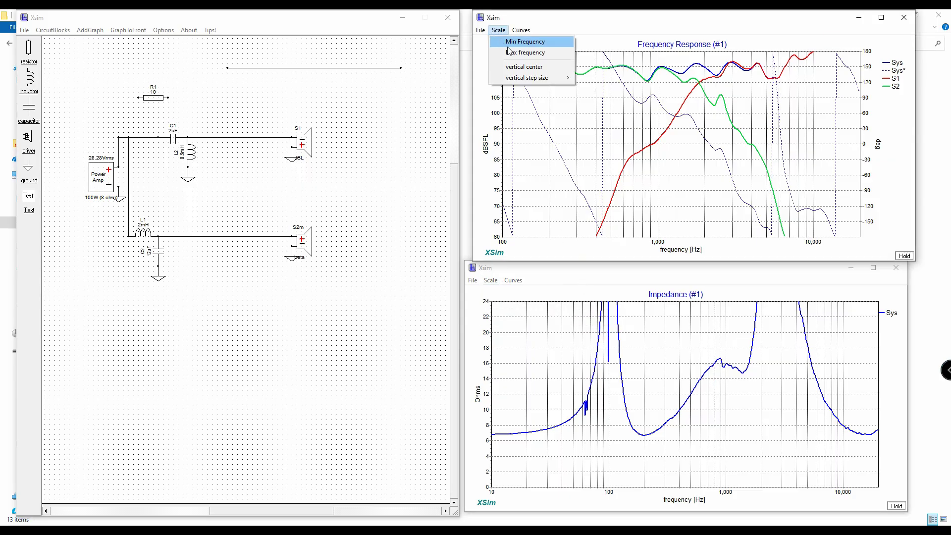
{"action": "left_click", "coordinate": [537, 68]}
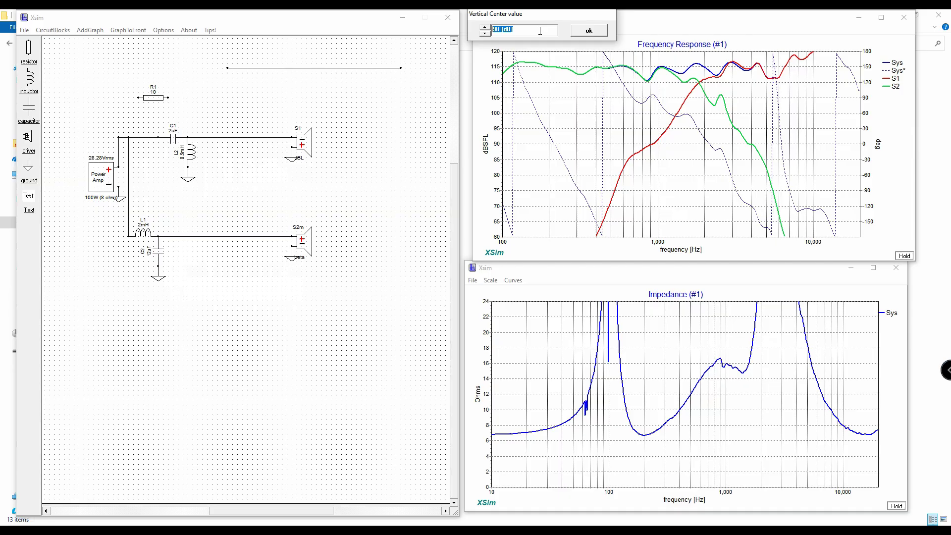
{"action": "key", "text": "Return"}
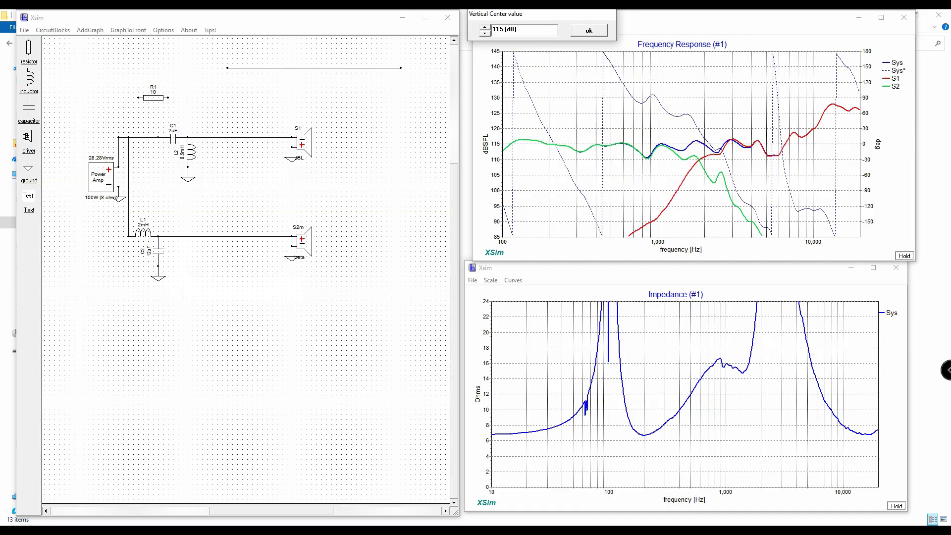
{"action": "left_click", "coordinate": [597, 30]}
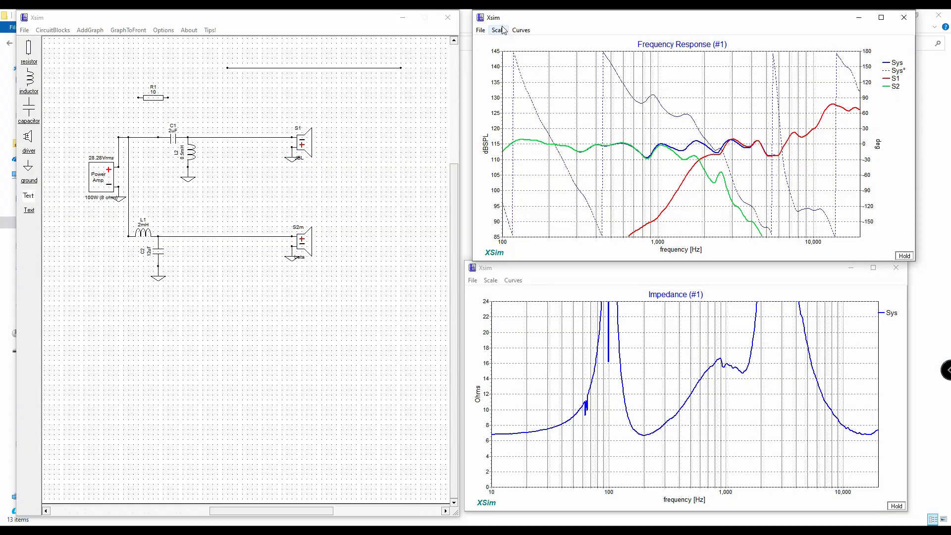
Return the vertical center of the frequency response graph to 90 dB.
{"action": "left_click", "coordinate": [501, 30]}
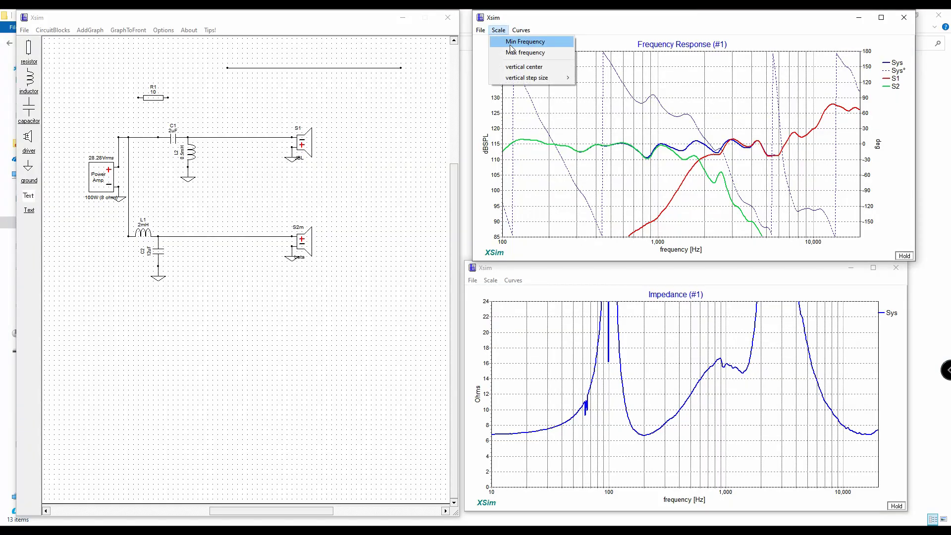
{"action": "left_click", "coordinate": [655, 22]}
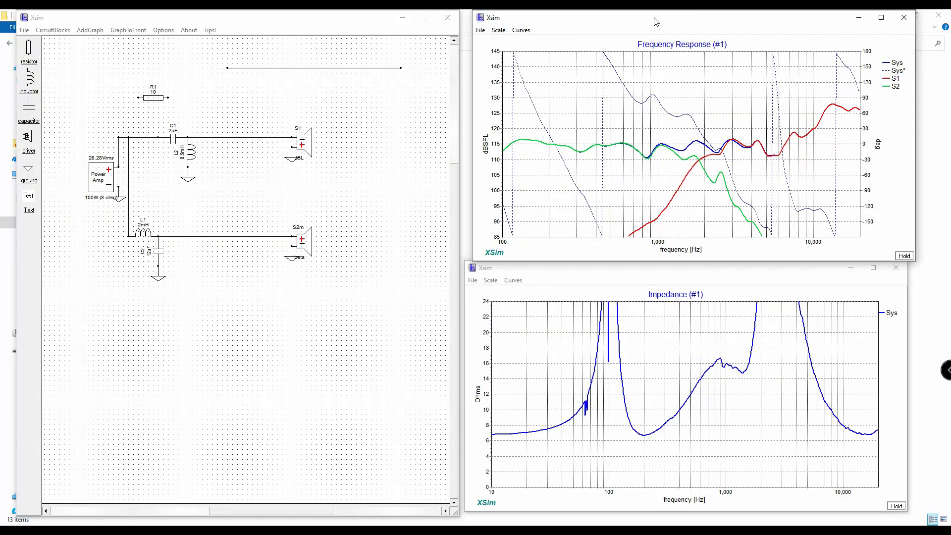
{"action": "mouse_move", "coordinate": [785, 208]}
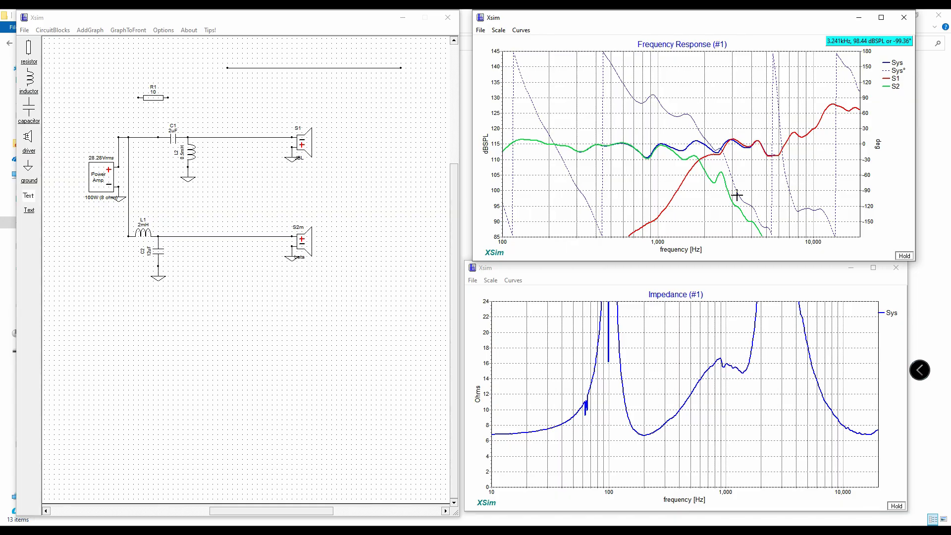
{"action": "left_click", "coordinate": [498, 31]}
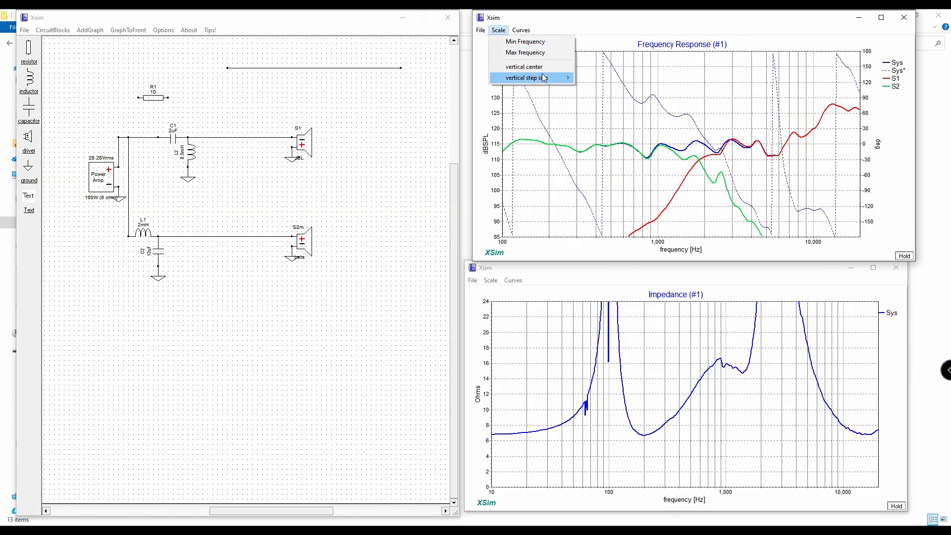
{"action": "left_click", "coordinate": [534, 67]}
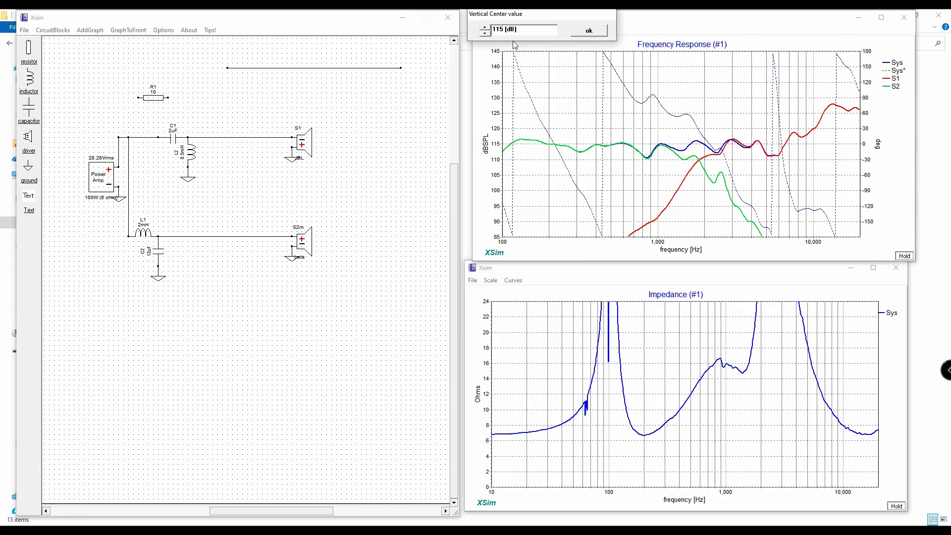
{"action": "type", "text": "90"}
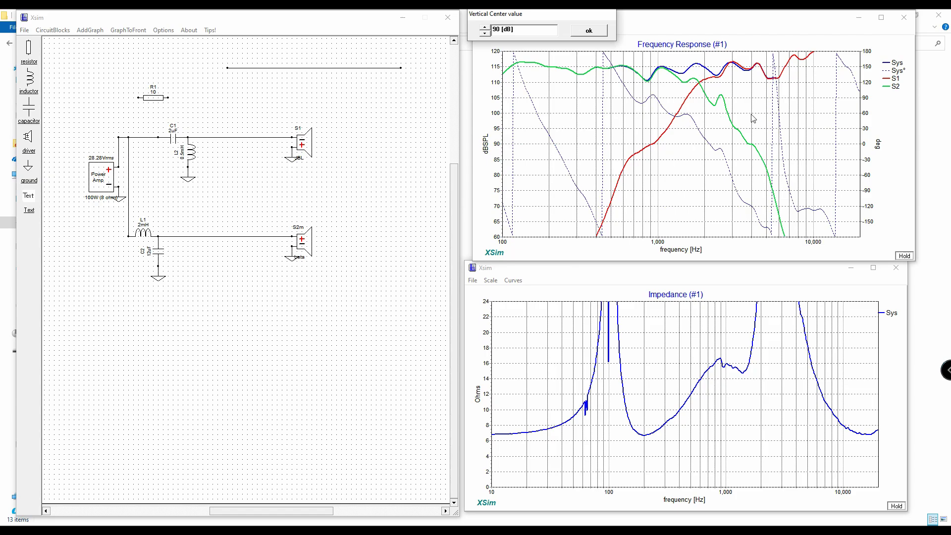
{"action": "left_click", "coordinate": [595, 31]}
{"action": "left_click", "coordinate": [525, 31]}
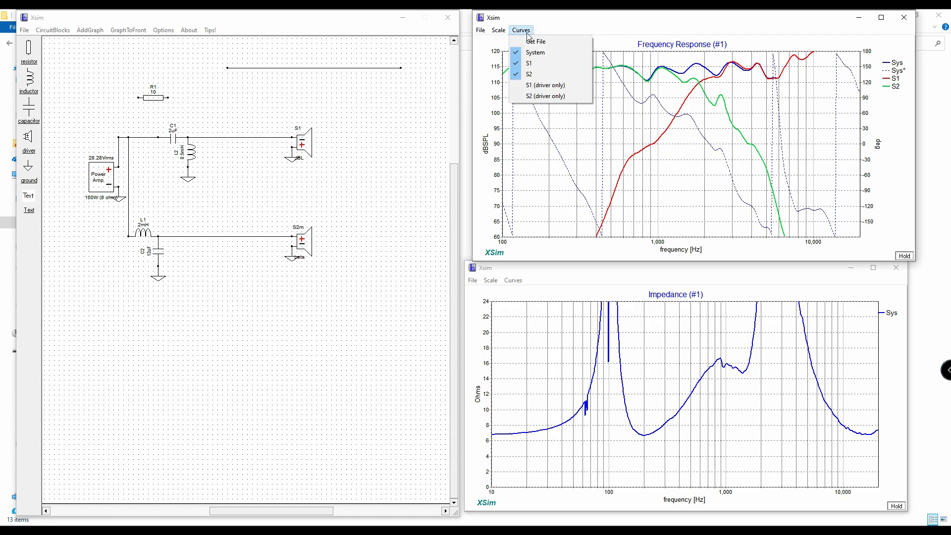
{"action": "left_click", "coordinate": [586, 27]}
{"action": "left_click", "coordinate": [498, 30]}
{"action": "mouse_move", "coordinate": [534, 79]}
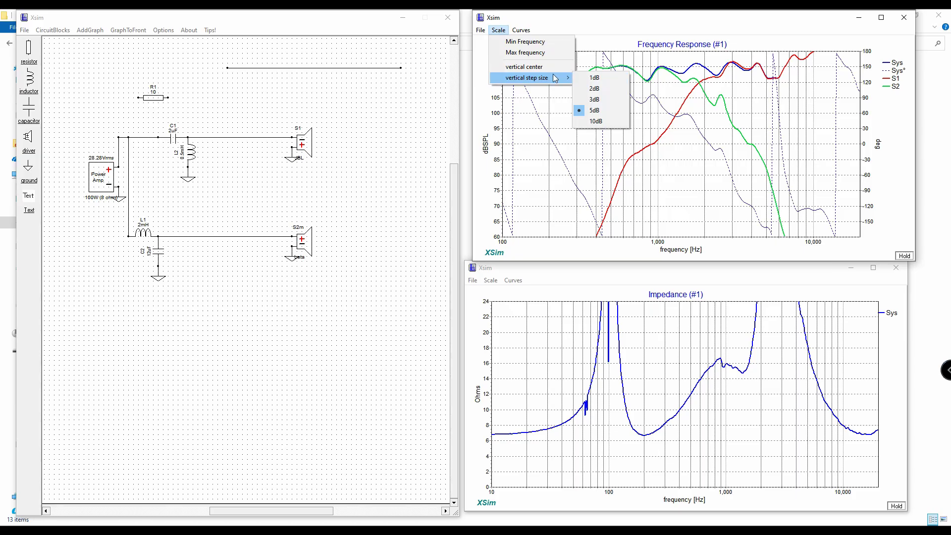
{"action": "left_click", "coordinate": [538, 67]}
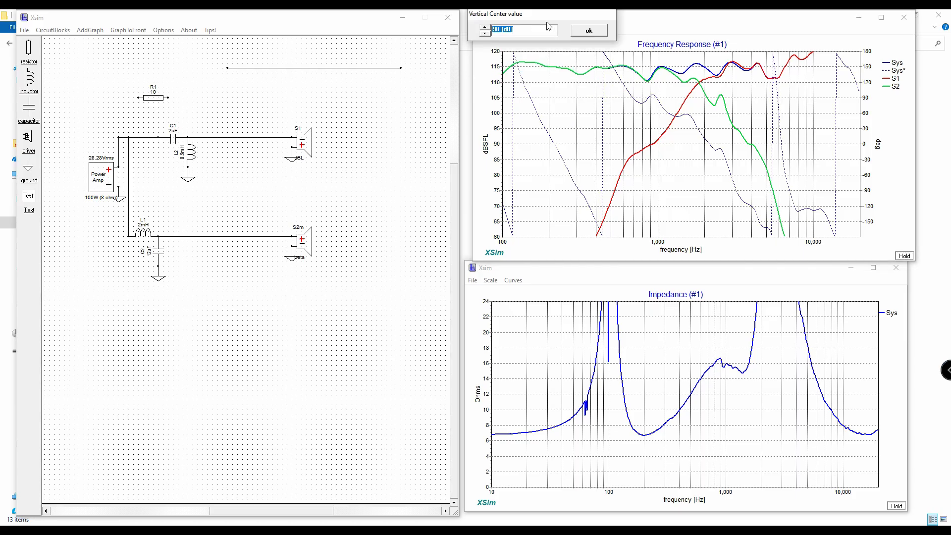
{"action": "left_click", "coordinate": [591, 35]}
Set the power amp source to 1 W at 8 ohms.
{"action": "right_click", "coordinate": [103, 181]}
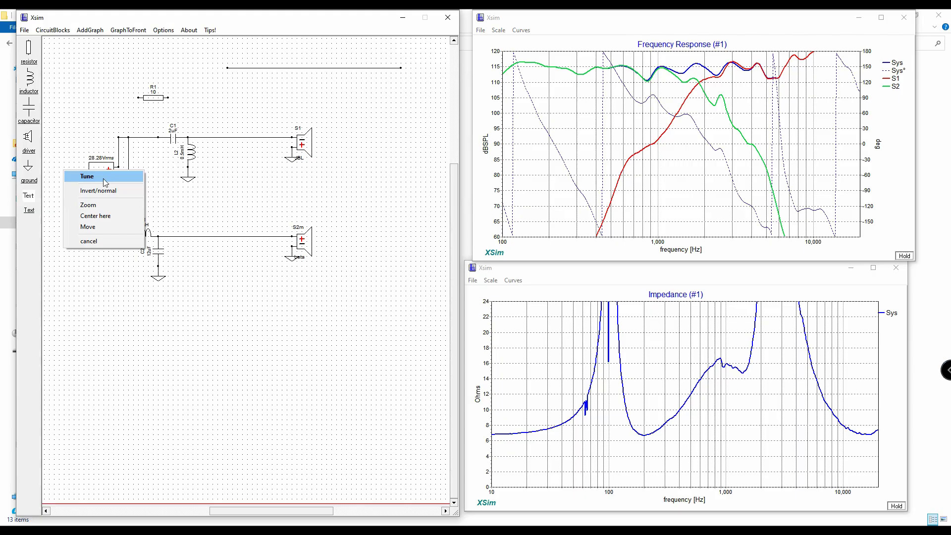
{"action": "left_click", "coordinate": [103, 177]}
{"action": "left_click", "coordinate": [196, 88]}
{"action": "type", "text": "1 [W"}
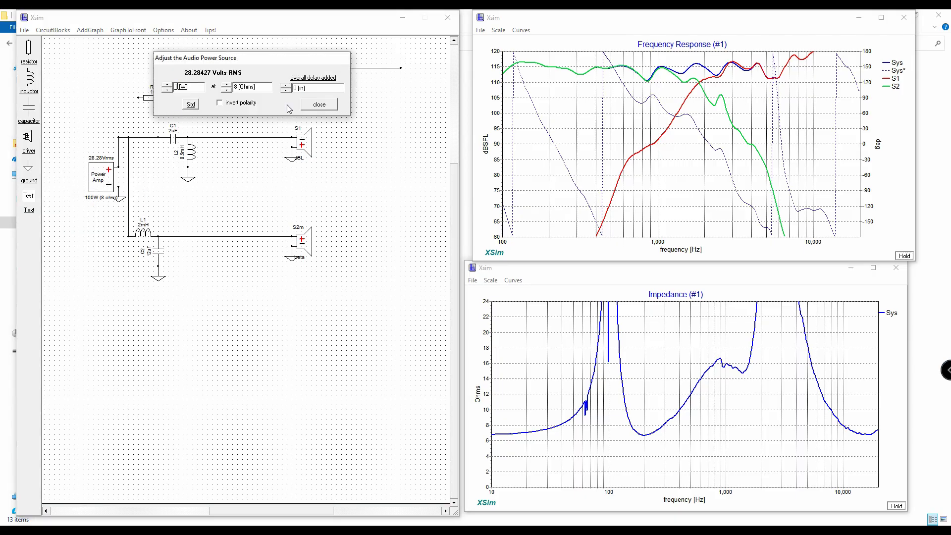
{"action": "left_click", "coordinate": [316, 108]}
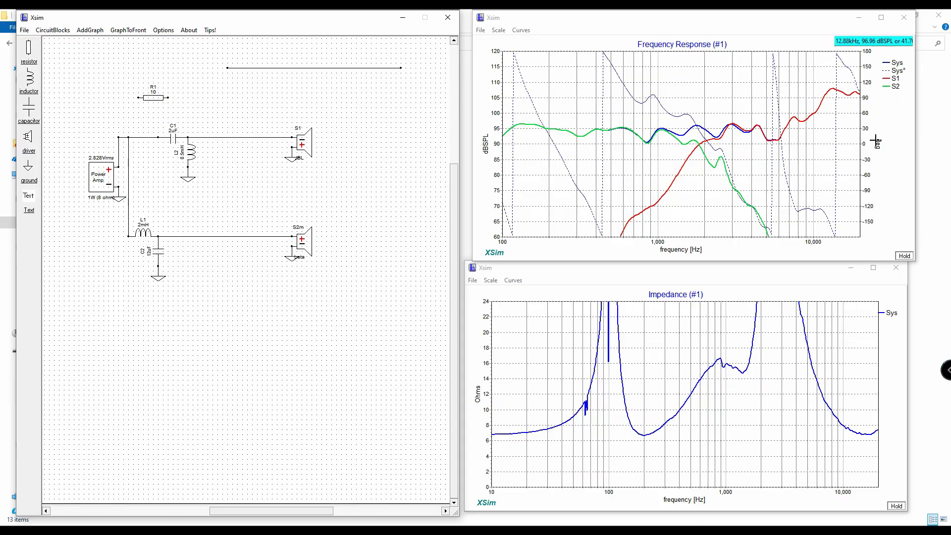
Try a vertical step size of 10 dB on the frequency response graph, and settle on 3 dB.
{"action": "left_click", "coordinate": [499, 30]}
{"action": "mouse_move", "coordinate": [538, 80]}
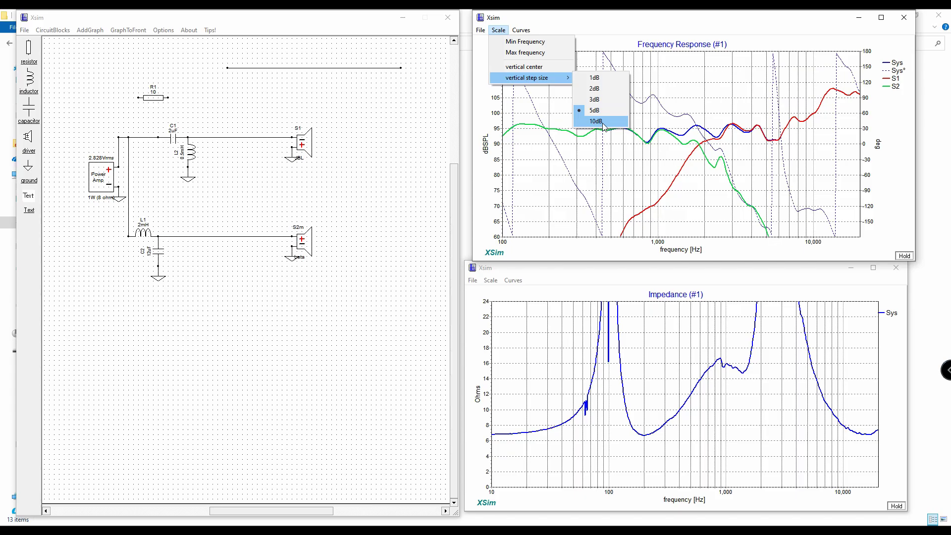
{"action": "left_click", "coordinate": [602, 124]}
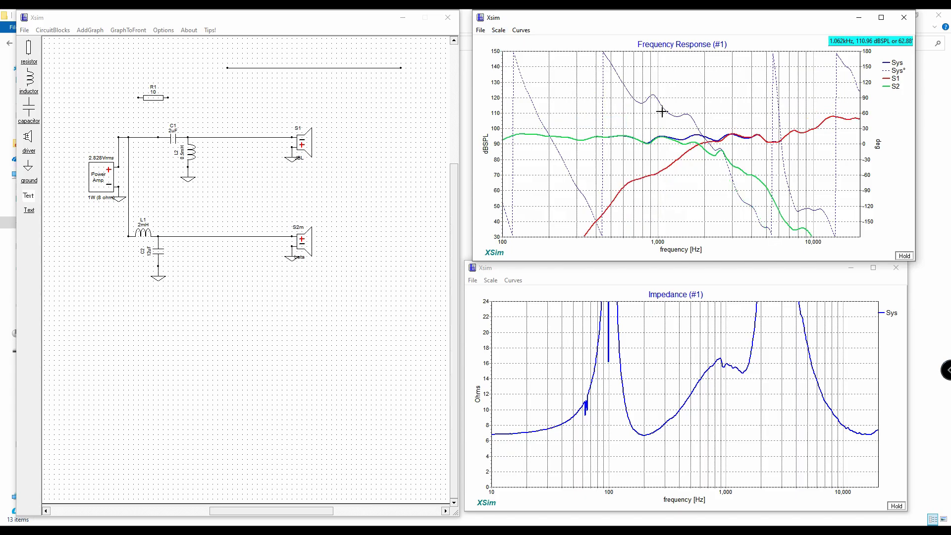
{"action": "scroll", "coordinate": [515, 57], "scroll_direction": "up", "scroll_amount": 2}
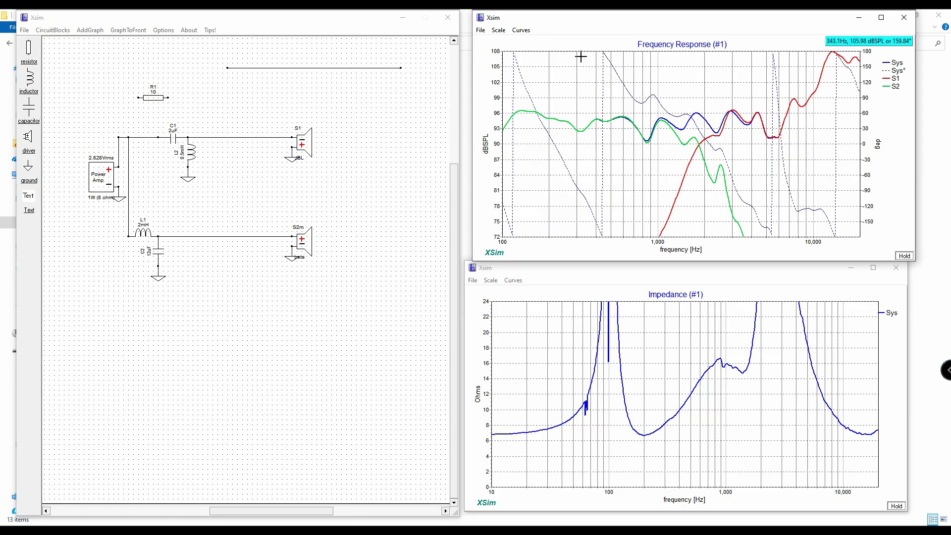
Set the minimum frequency of the frequency response graph to 20 Hz.
{"action": "left_click", "coordinate": [522, 30]}
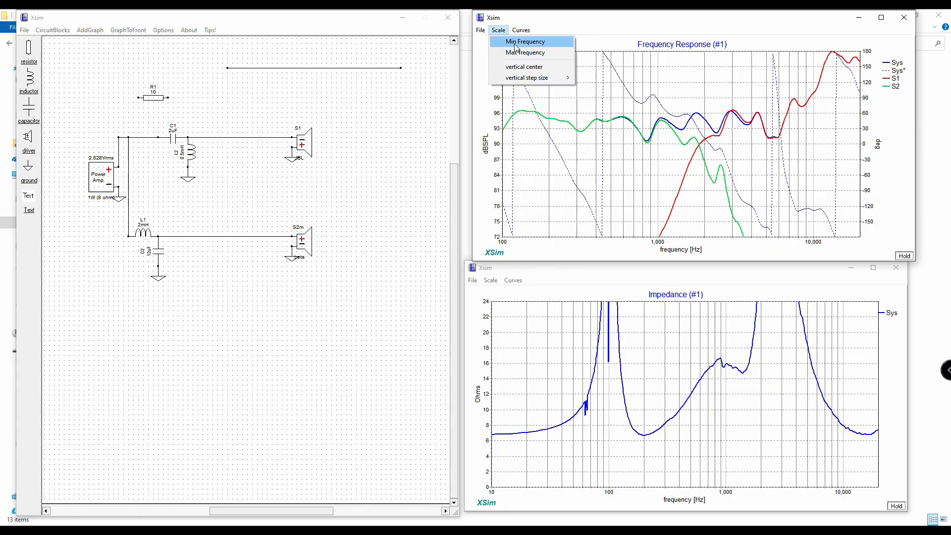
{"action": "left_click", "coordinate": [516, 45]}
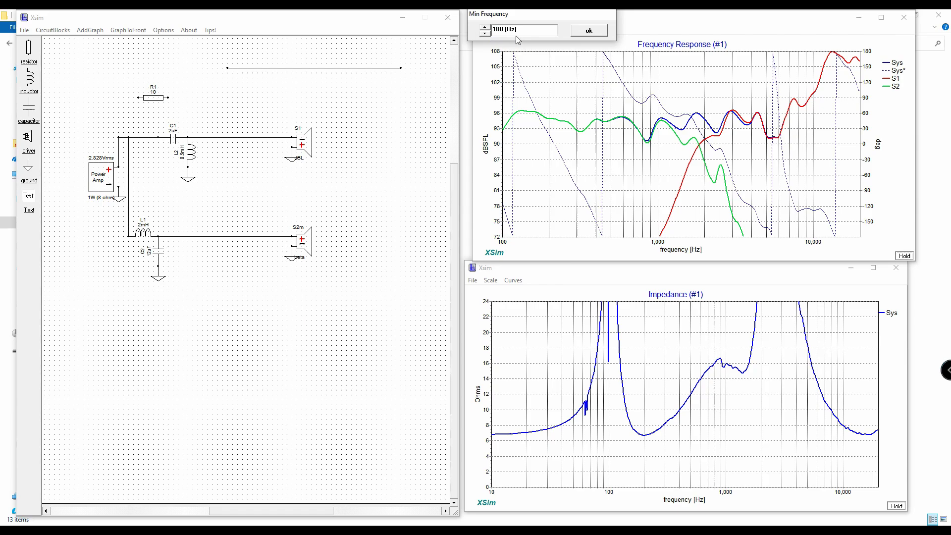
{"action": "key", "text": "Tab"}
{"action": "type", "text": "20"}
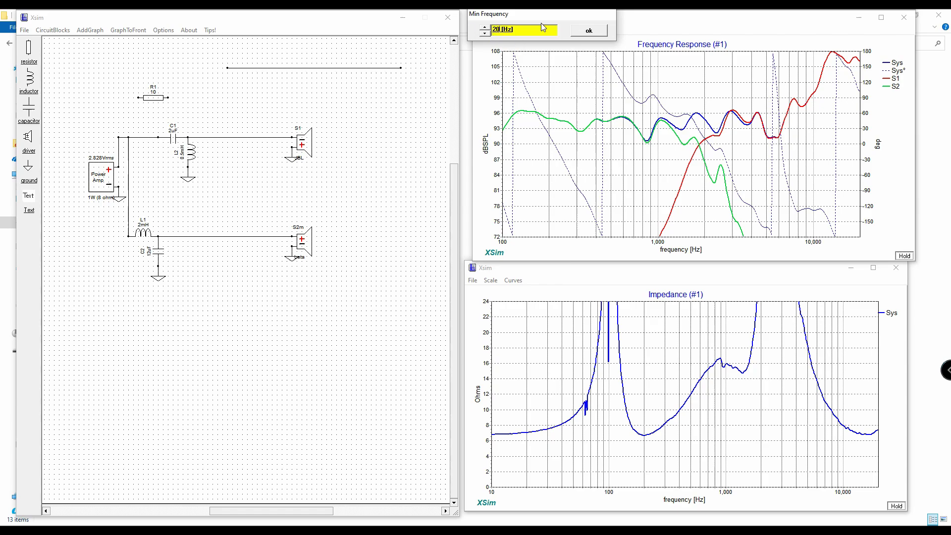
{"action": "left_click", "coordinate": [596, 31]}
Set the maximum frequency of the frequency response graph to 200 Hz.
{"action": "left_click", "coordinate": [498, 30]}
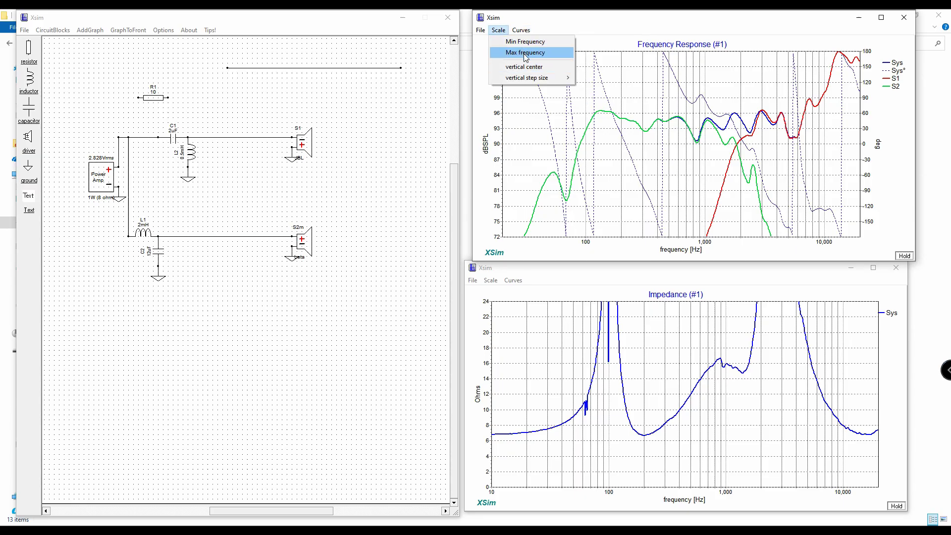
{"action": "left_click", "coordinate": [526, 52]}
{"action": "double_click", "coordinate": [513, 29]}
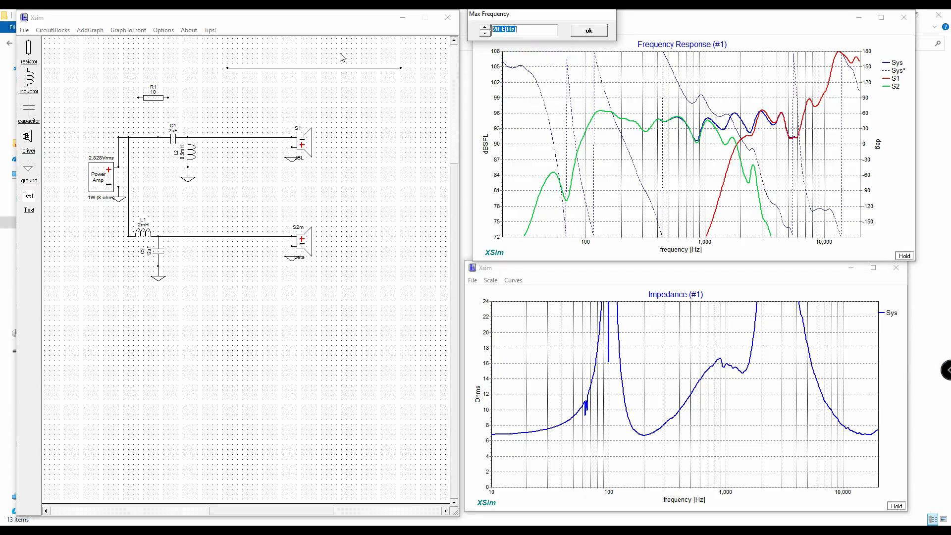
{"action": "type", "text": "200"}
{"action": "key", "text": "Return"}
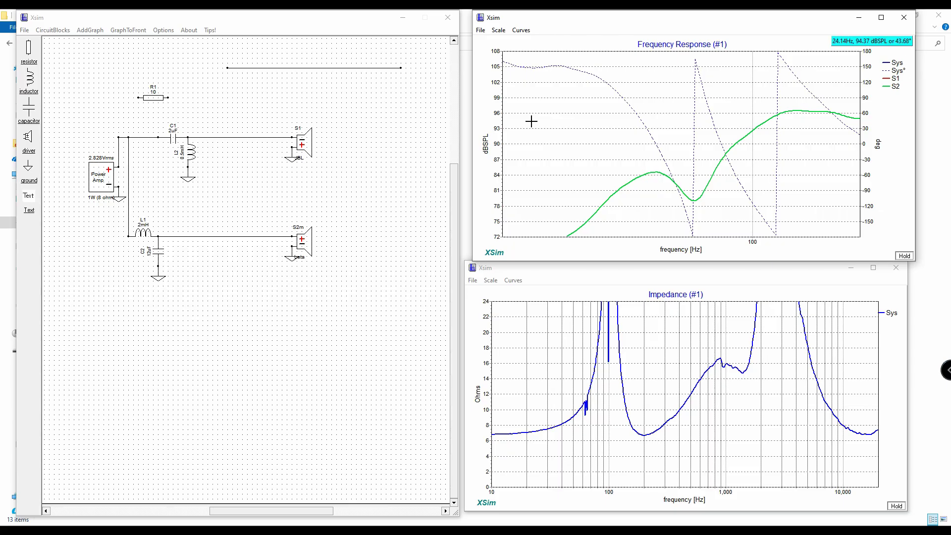
Try to set the minimum frequency of the frequency response graph to 800 Hz.
{"action": "left_click", "coordinate": [498, 30]}
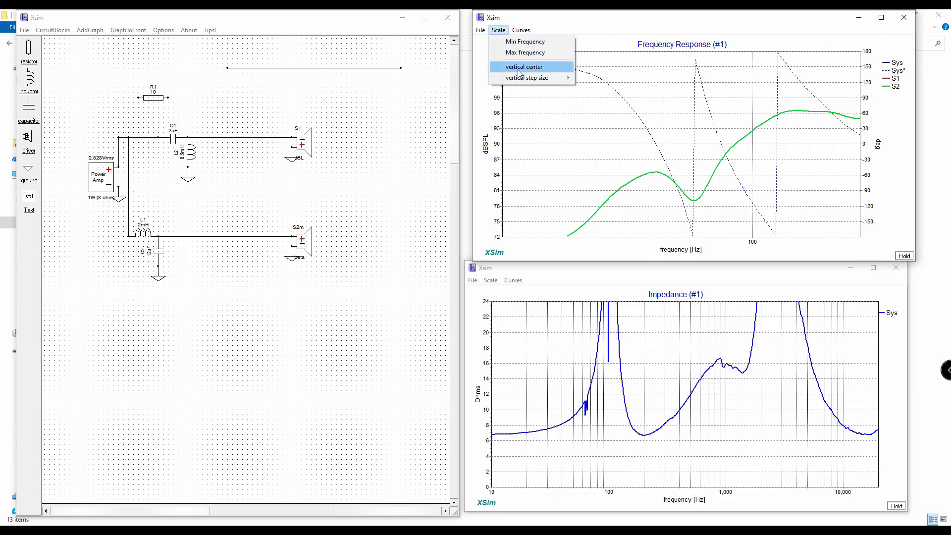
{"action": "left_click", "coordinate": [524, 42]}
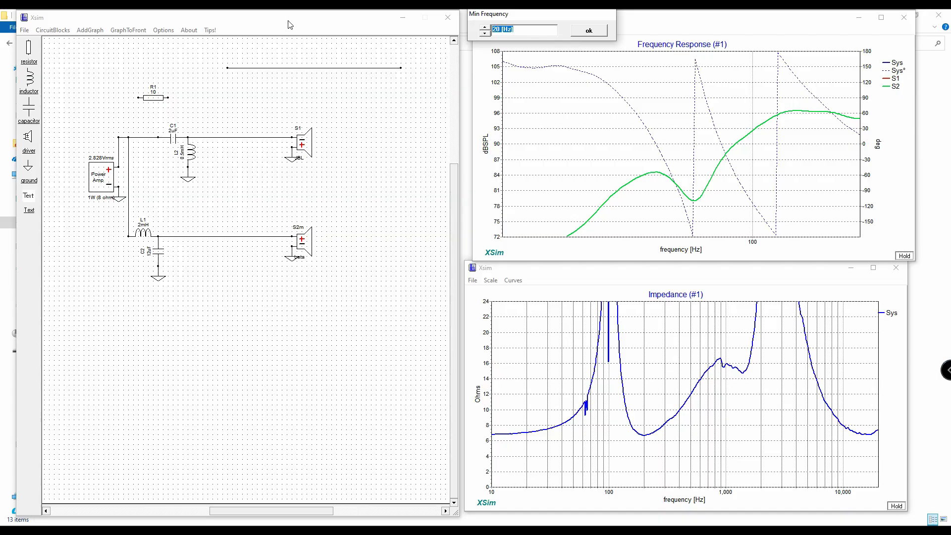
{"action": "type", "text": "800"}
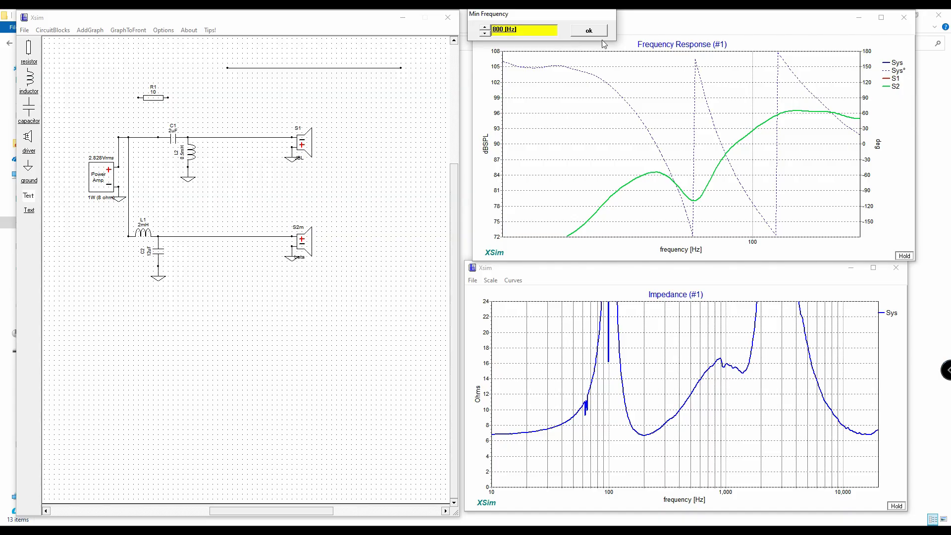
{"action": "left_click", "coordinate": [593, 33]}
Set the maximum frequency of the frequency response graph to 2500 Hz.
{"action": "left_click", "coordinate": [498, 30]}
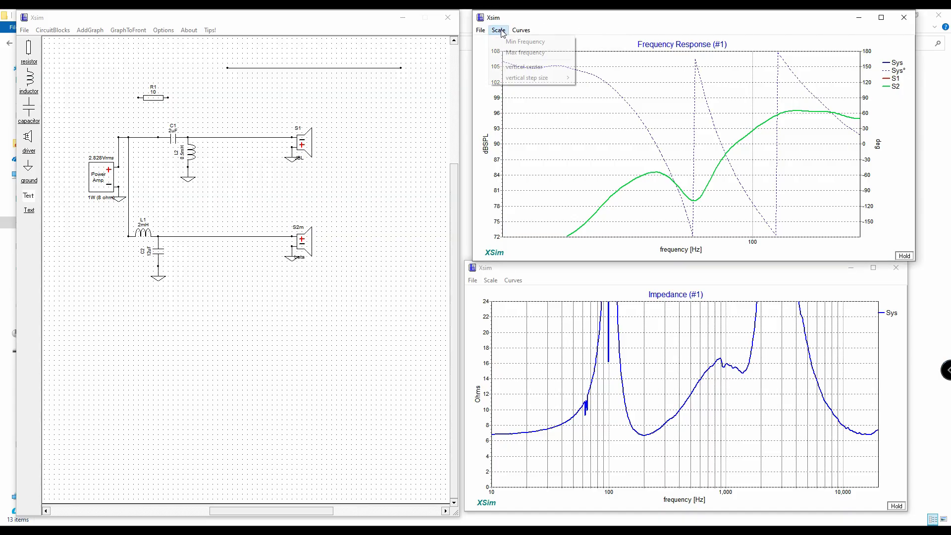
{"action": "left_click", "coordinate": [525, 52]}
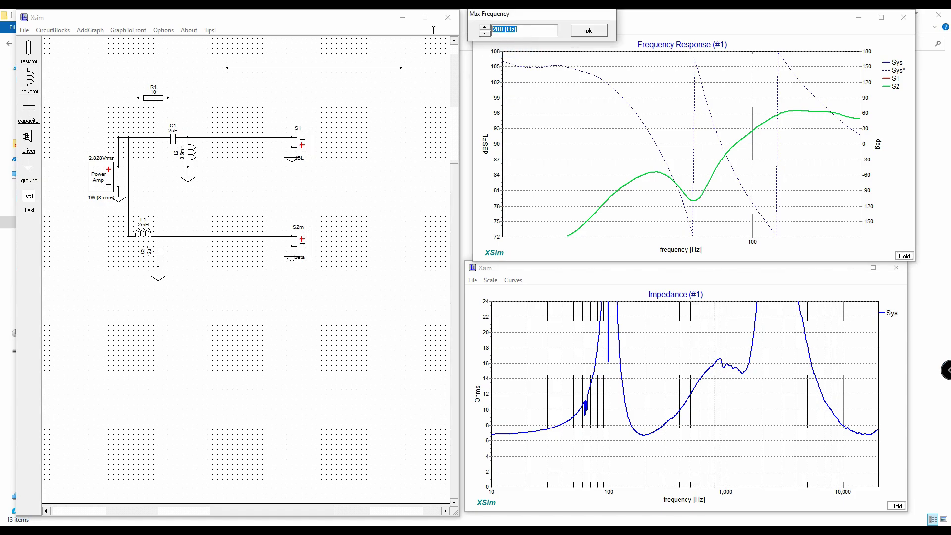
{"action": "type", "text": "21500"}
{"action": "key", "text": "BackSpace"}
{"action": "key", "text": "BackSpace"}
{"action": "key", "text": "BackSpace"}
{"action": "key", "text": "BackSpace"}
{"action": "type", "text": "500"}
{"action": "left_click", "coordinate": [589, 31]}
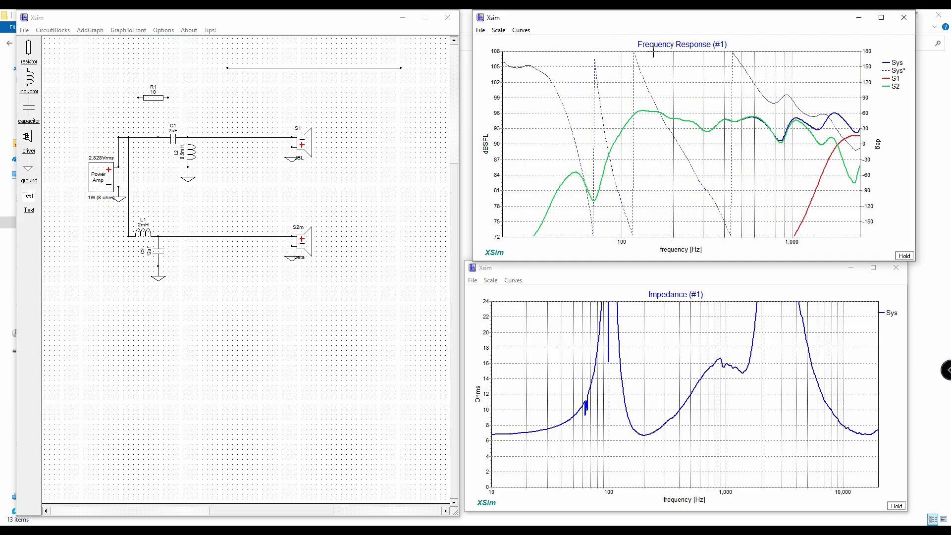
Raise the maximum frequency of the frequency response graph to 3500 Hz.
{"action": "left_click", "coordinate": [500, 31]}
{"action": "left_click", "coordinate": [515, 41]}
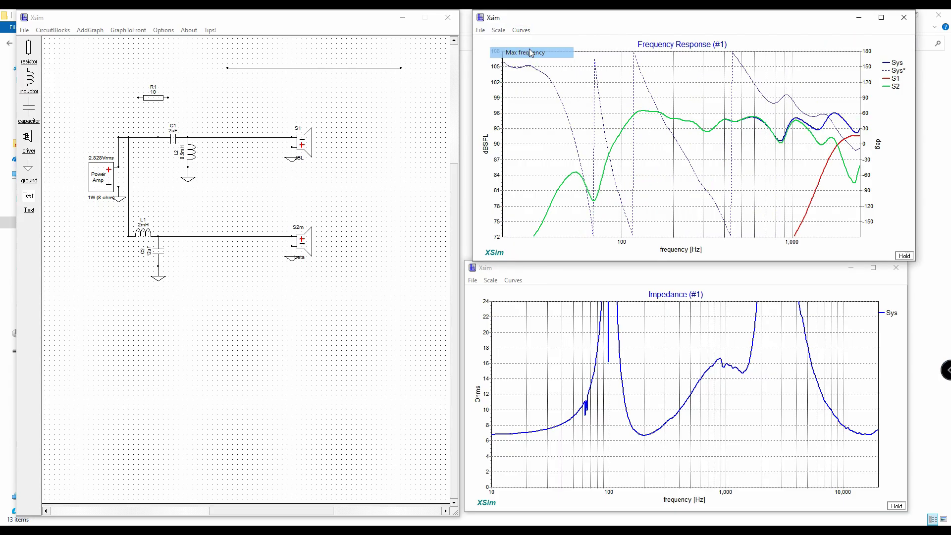
{"action": "type", "text": "3500 [Hz"}
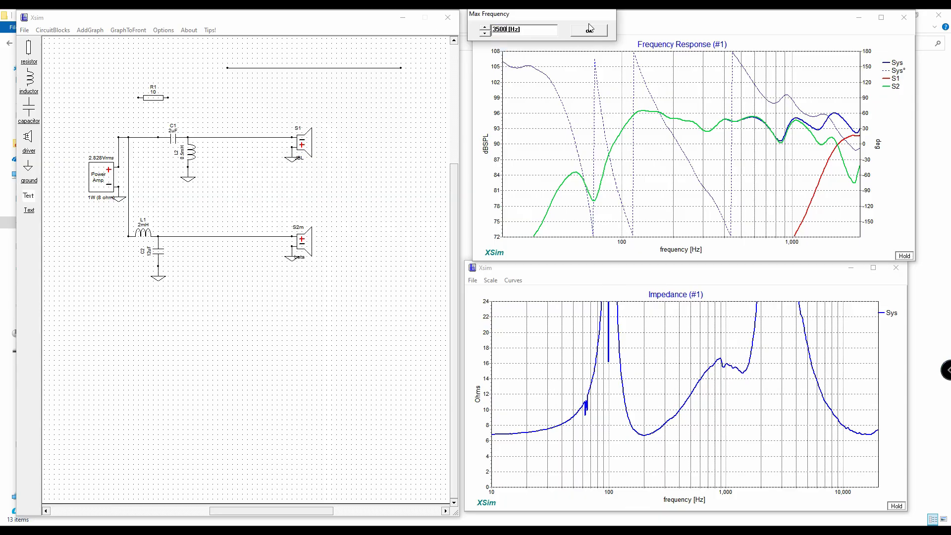
{"action": "left_click", "coordinate": [590, 30]}
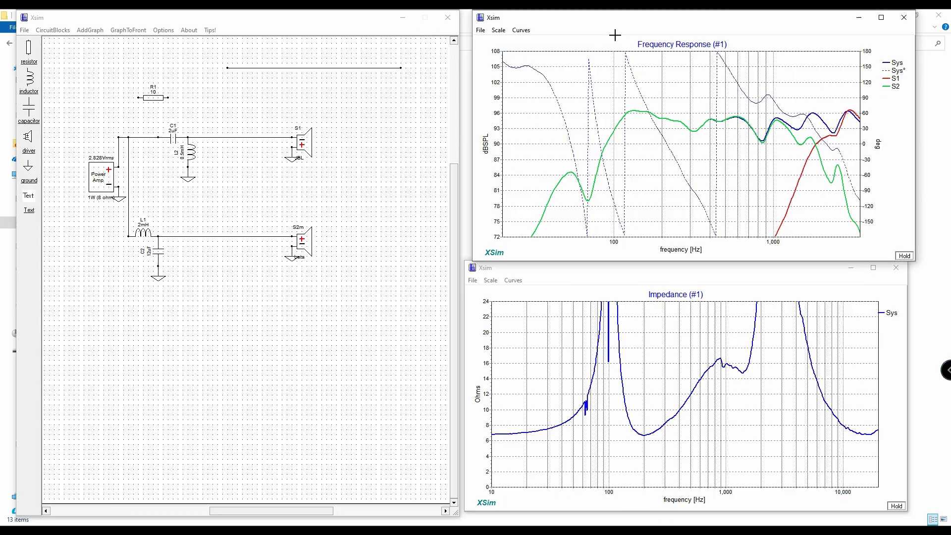
Set the minimum frequency of the frequency response graph to 800 Hz to focus on the crossover region.
{"action": "left_click", "coordinate": [498, 30]}
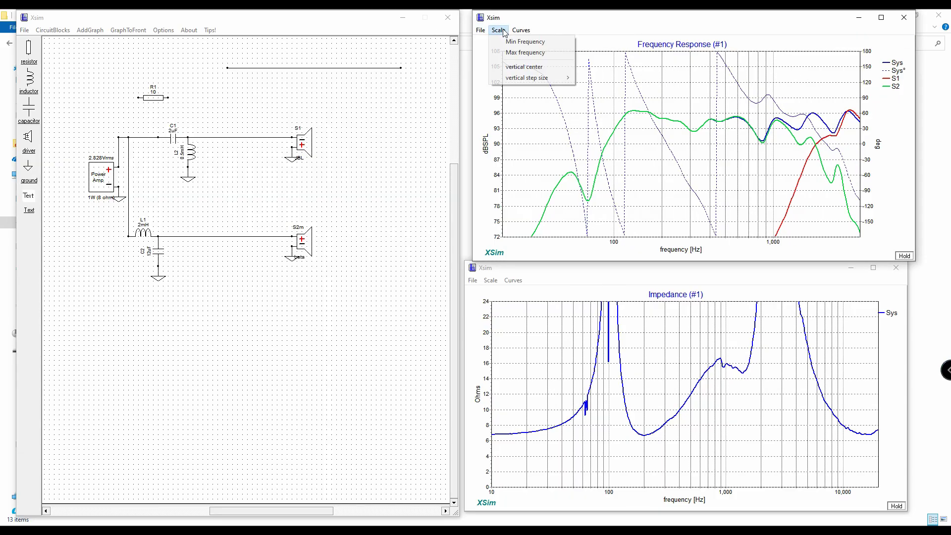
{"action": "left_click", "coordinate": [520, 49]}
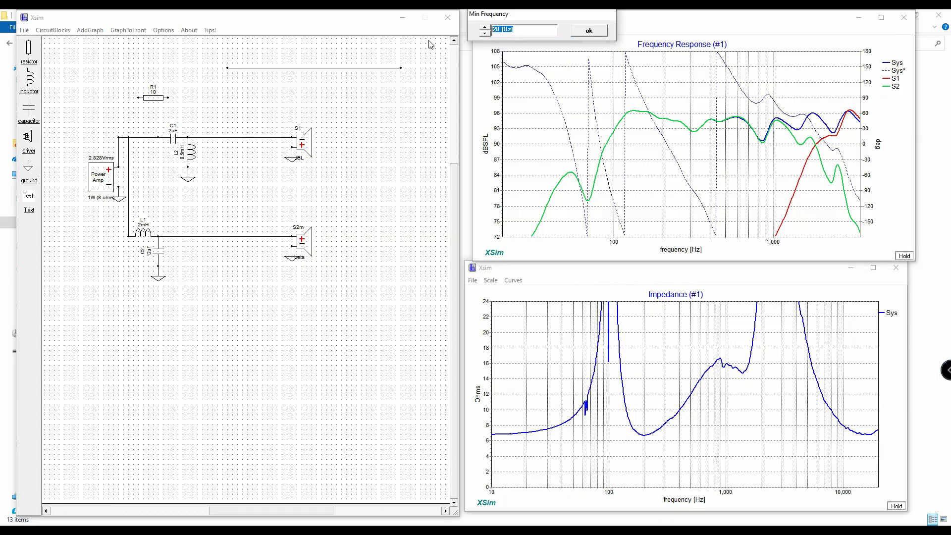
{"action": "type", "text": "80"}
{"action": "left_click", "coordinate": [588, 31]}
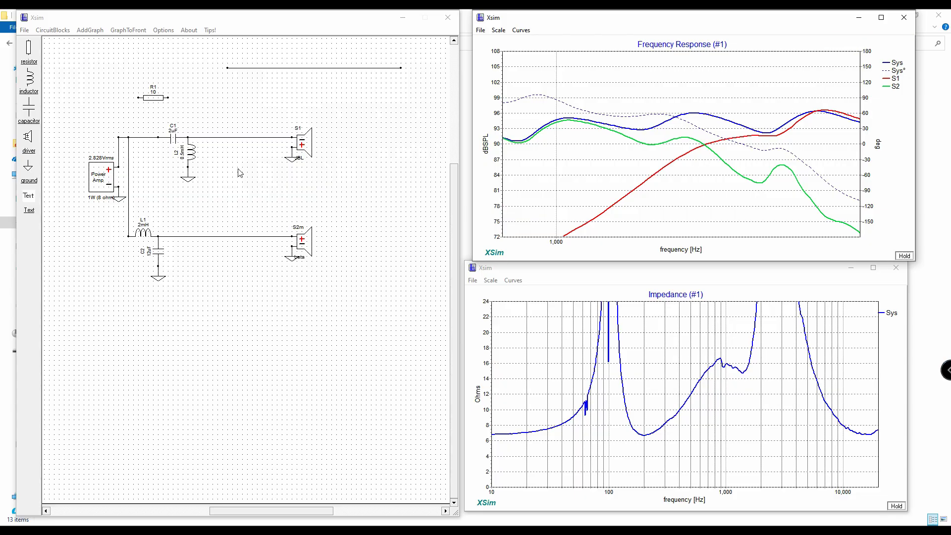
Restore the frequency response graph's range to a 100 Hz minimum and a 20 kHz maximum.
{"action": "left_click", "coordinate": [521, 31]}
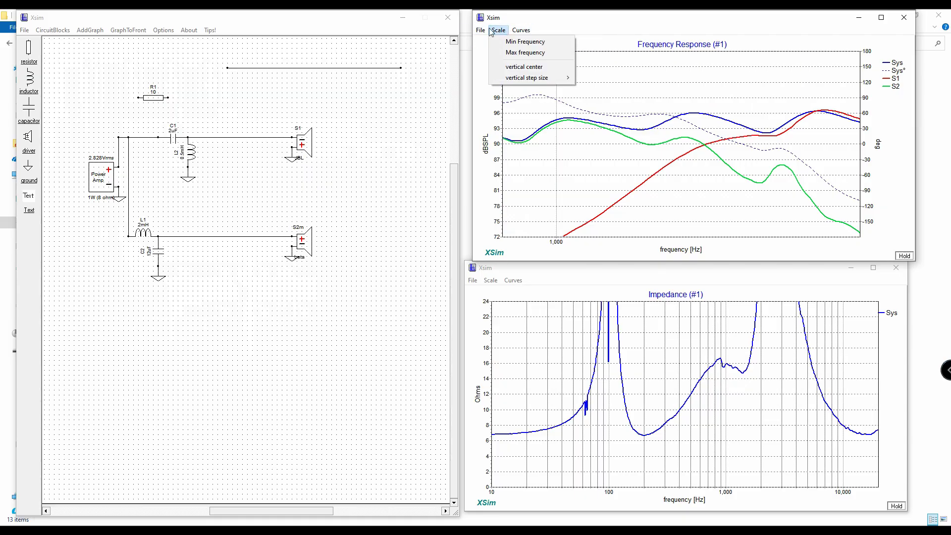
{"action": "left_click", "coordinate": [525, 42]}
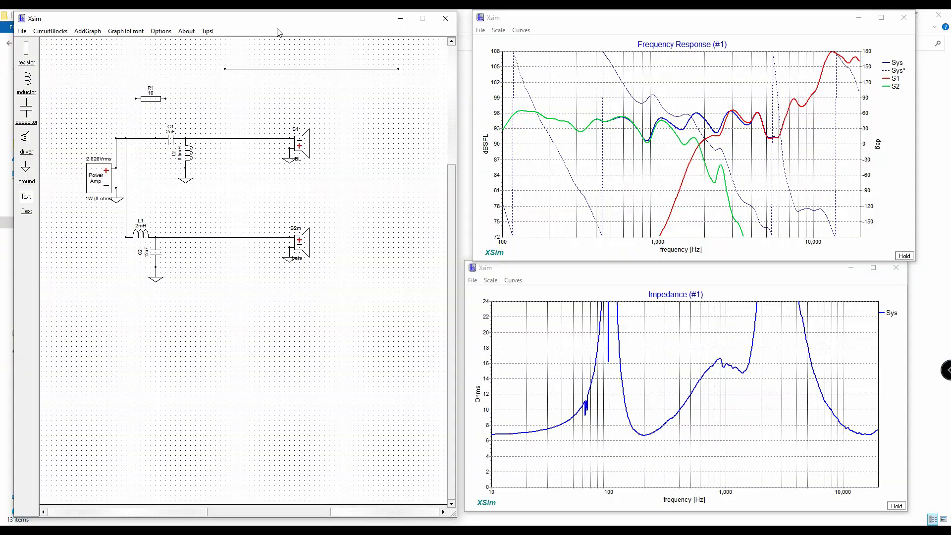
Look through the snapshot options for saving the circuit to a picture file, and delete the unconnected resistor R1.
{"action": "left_click", "coordinate": [22, 31]}
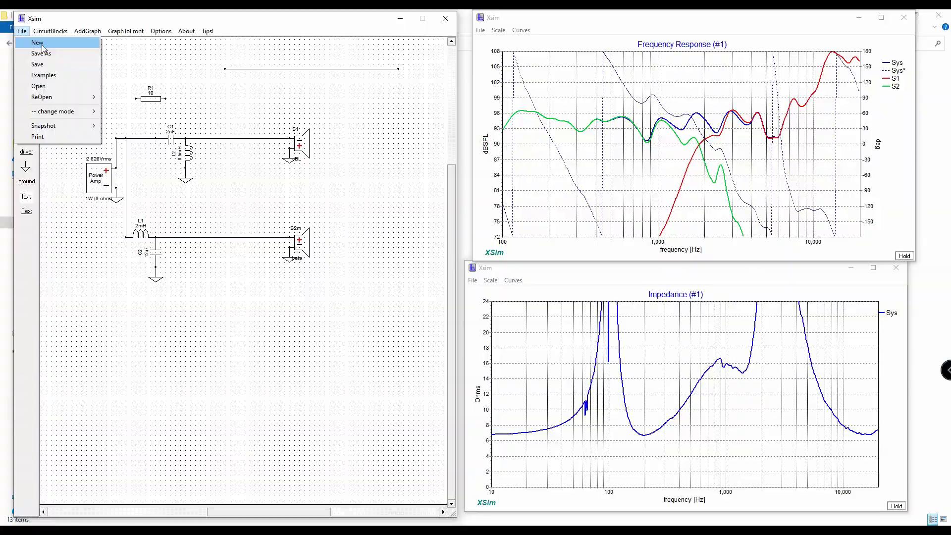
{"action": "mouse_move", "coordinate": [63, 126]}
{"action": "mouse_move", "coordinate": [144, 127]}
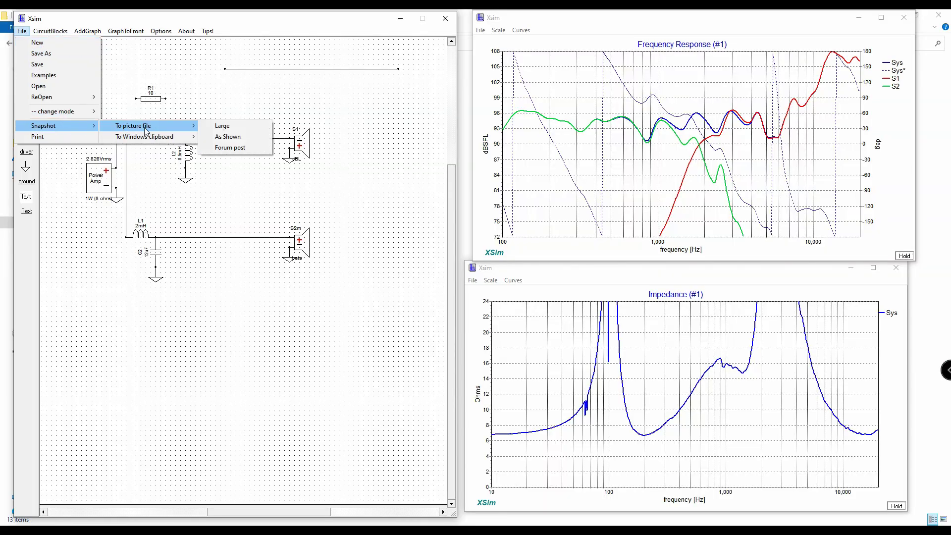
{"action": "left_click", "coordinate": [233, 144]}
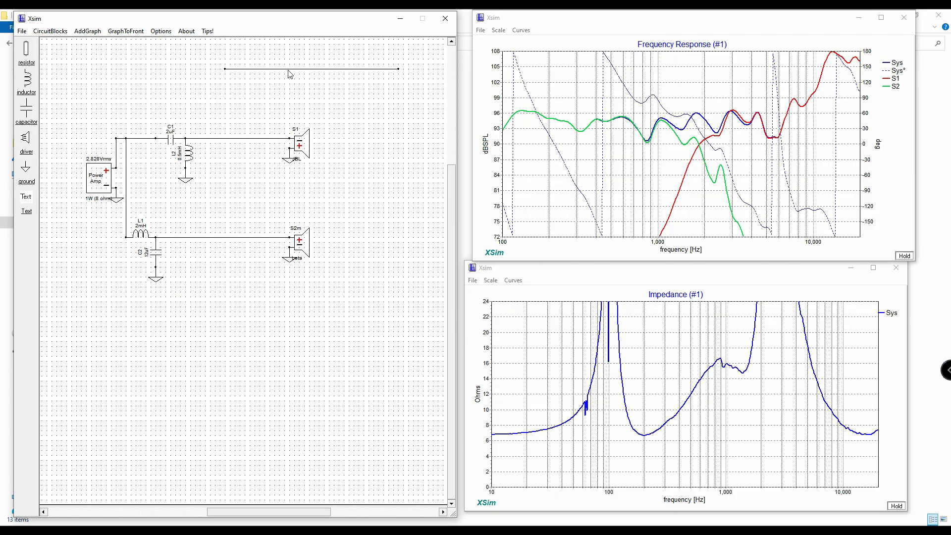
Look through the circuit's file options for opening, saving, printing and taking a snapshot.
{"action": "left_click", "coordinate": [22, 30]}
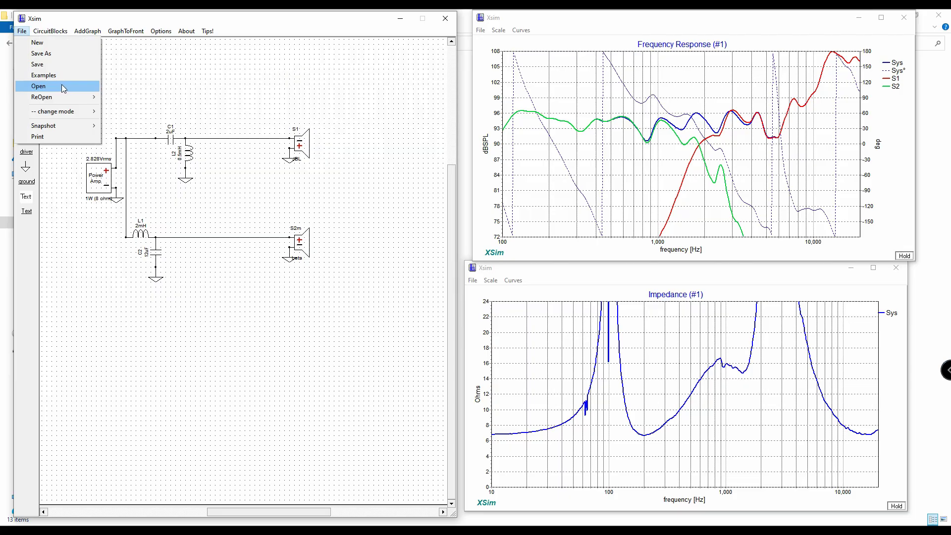
{"action": "left_click", "coordinate": [204, 110]}
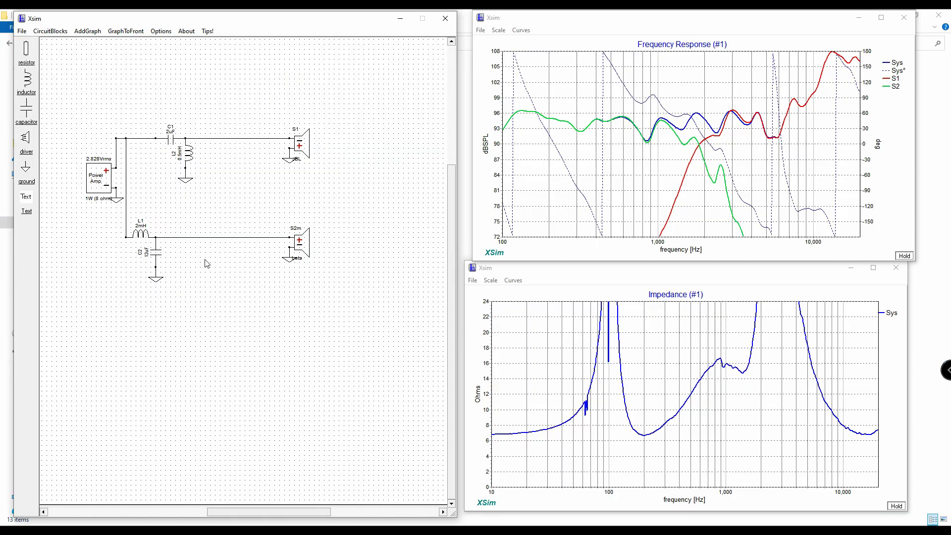
{"action": "left_click", "coordinate": [22, 30]}
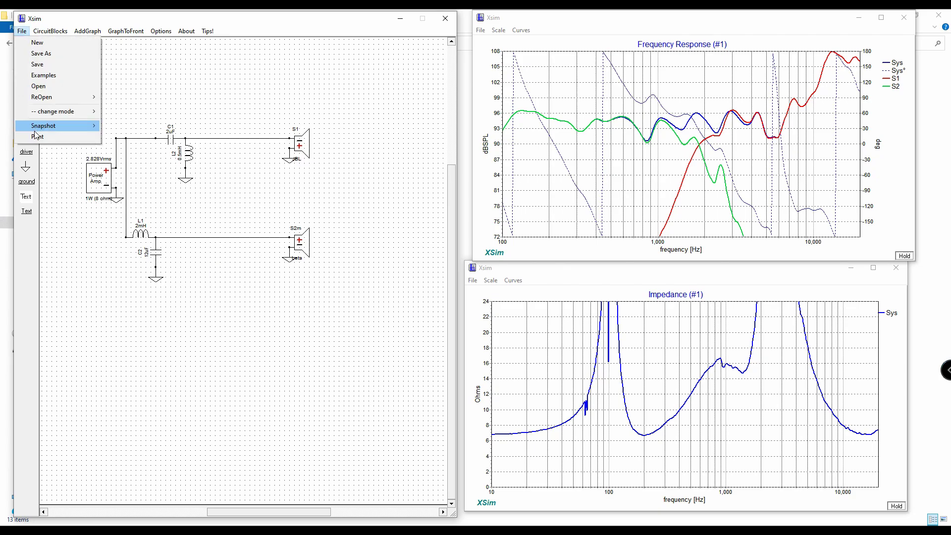
{"action": "left_click", "coordinate": [48, 165]}
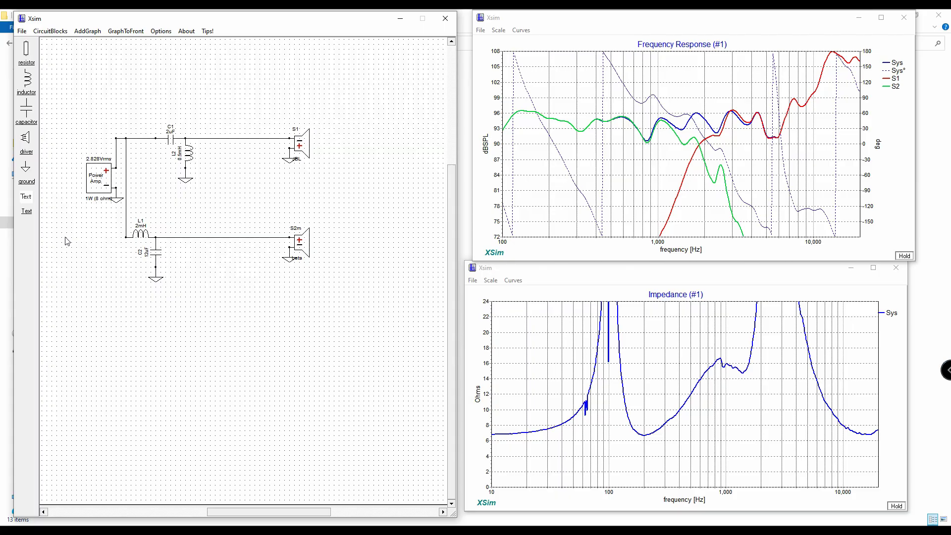
Examine the frequency response graph's export options and the available sizes for a snapshot to a picture file.
{"action": "left_click", "coordinate": [499, 30]}
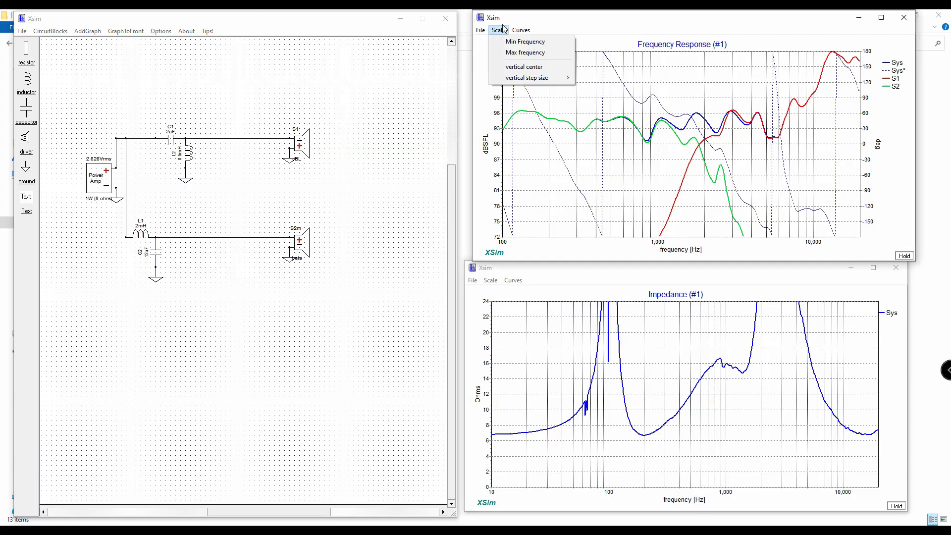
{"action": "mouse_move", "coordinate": [481, 30]}
{"action": "mouse_move", "coordinate": [484, 47]}
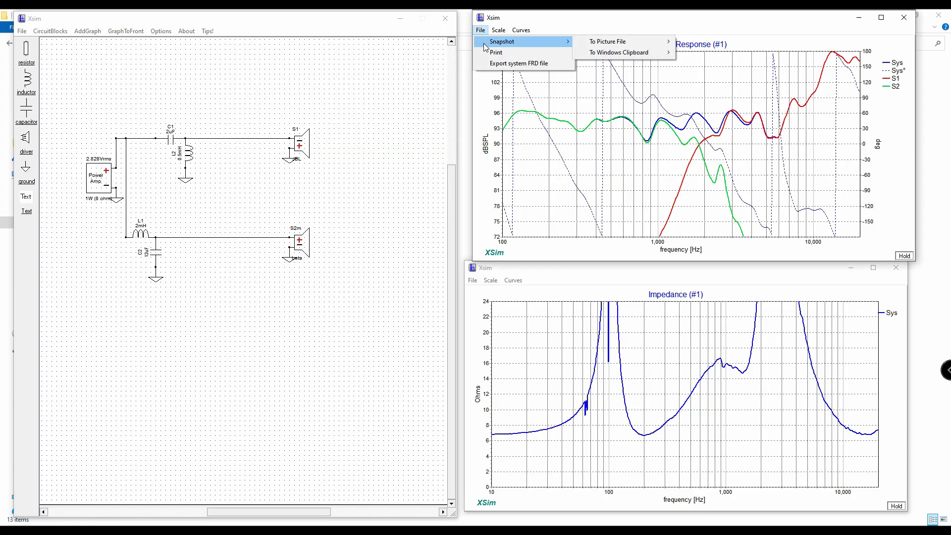
{"action": "mouse_move", "coordinate": [613, 44]}
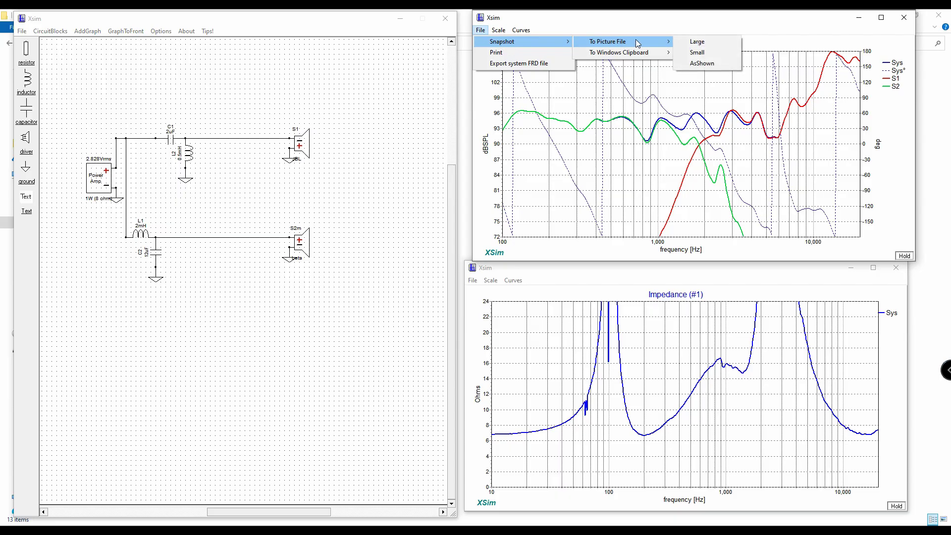
{"action": "key", "text": "Escape"}
{"action": "key", "text": "Escape"}
{"action": "key", "text": "Escape"}
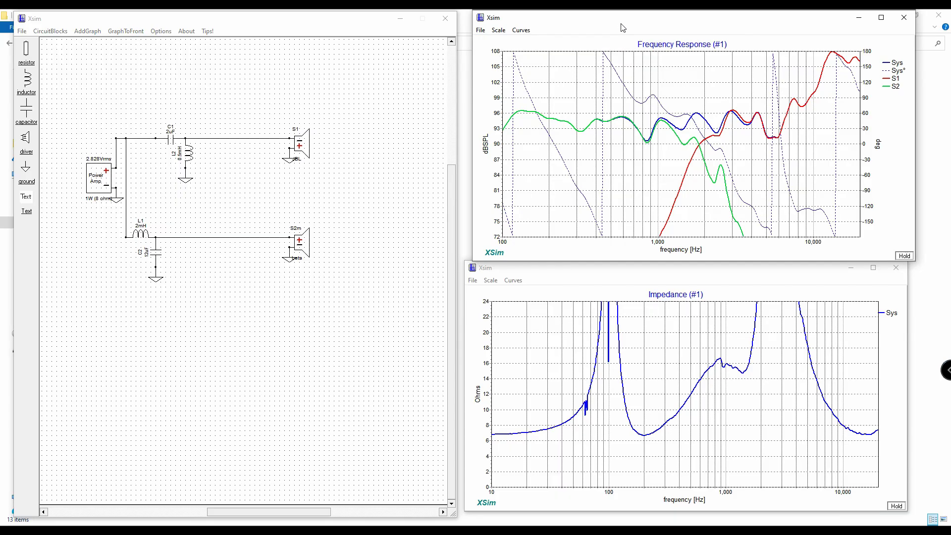
Try vertical step sizes of 5 dB and 10 dB on the frequency response graph.
{"action": "mouse_move", "coordinate": [576, 138]}
{"action": "left_click", "coordinate": [500, 31]}
{"action": "mouse_move", "coordinate": [535, 78]}
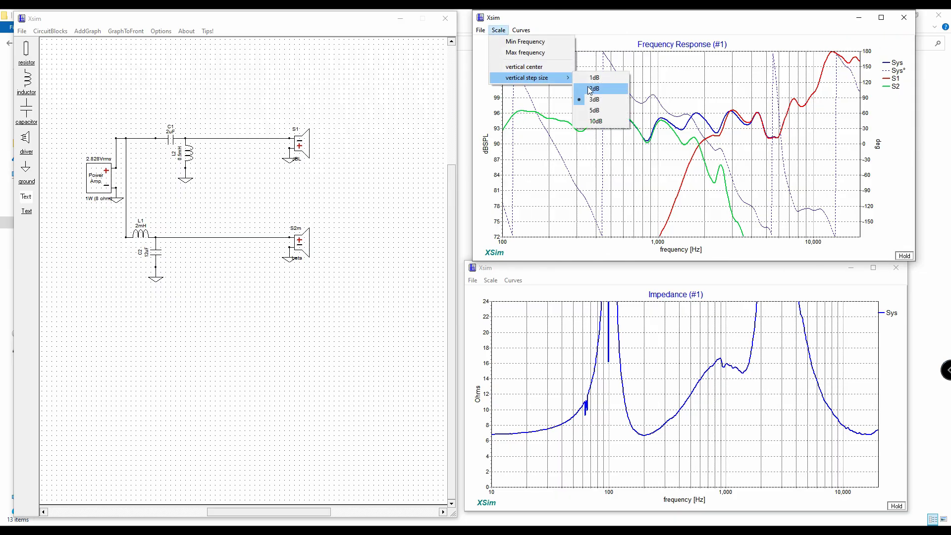
{"action": "left_click", "coordinate": [597, 122]}
{"action": "left_click", "coordinate": [498, 30]}
{"action": "mouse_move", "coordinate": [535, 77]}
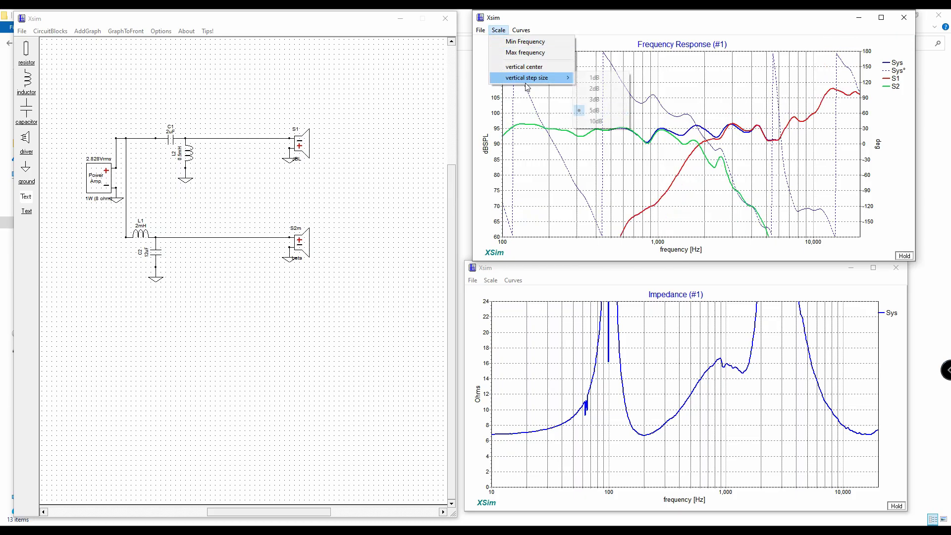
{"action": "left_click", "coordinate": [607, 122]}
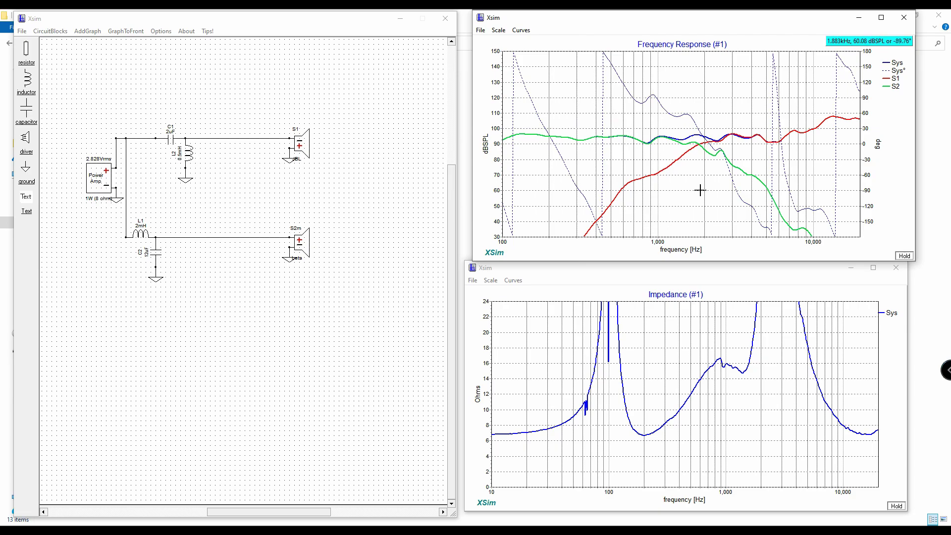
Set the frequency response graph's vertical step size to 5 dB.
{"action": "left_click", "coordinate": [499, 30]}
{"action": "mouse_move", "coordinate": [523, 80]}
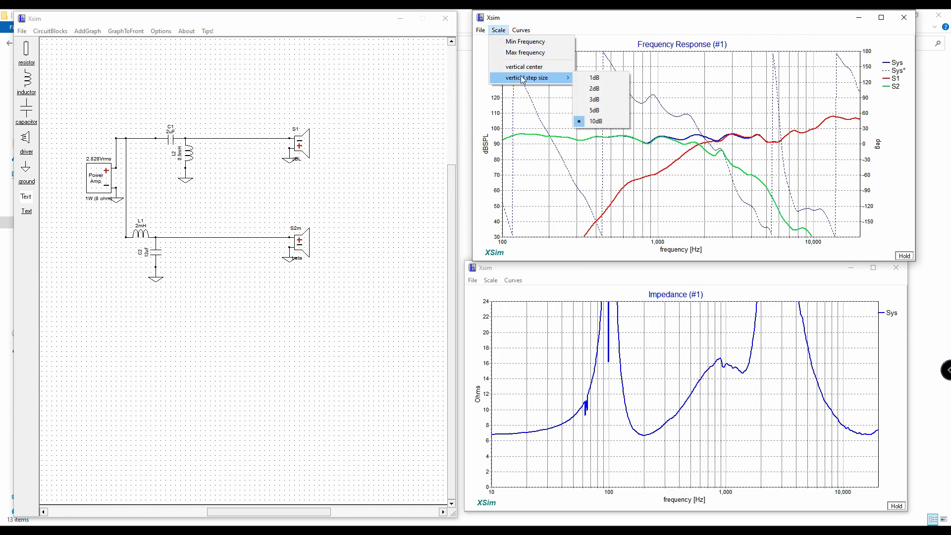
{"action": "left_click", "coordinate": [597, 110]}
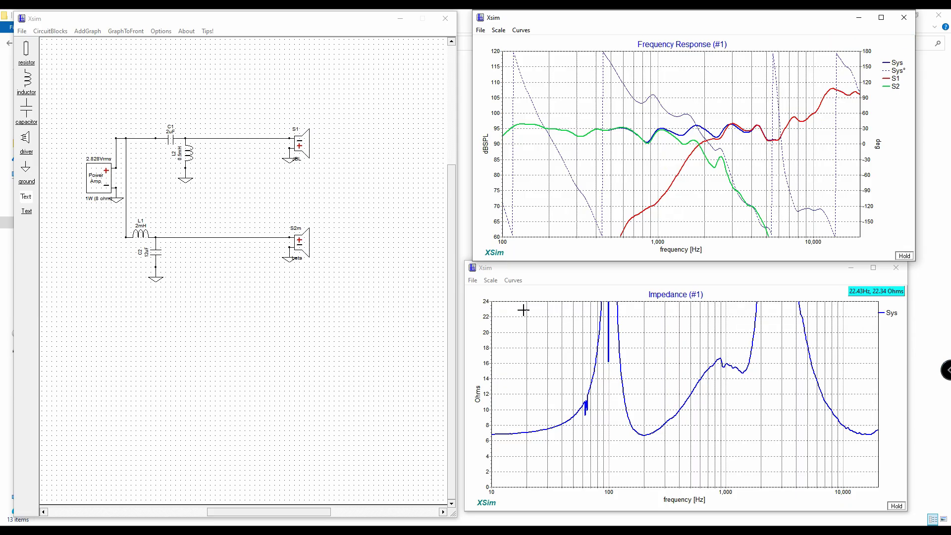
Try a vertical scale of 5 ohm on the impedance graph.
{"action": "left_click", "coordinate": [490, 280]}
{"action": "mouse_move", "coordinate": [525, 317]}
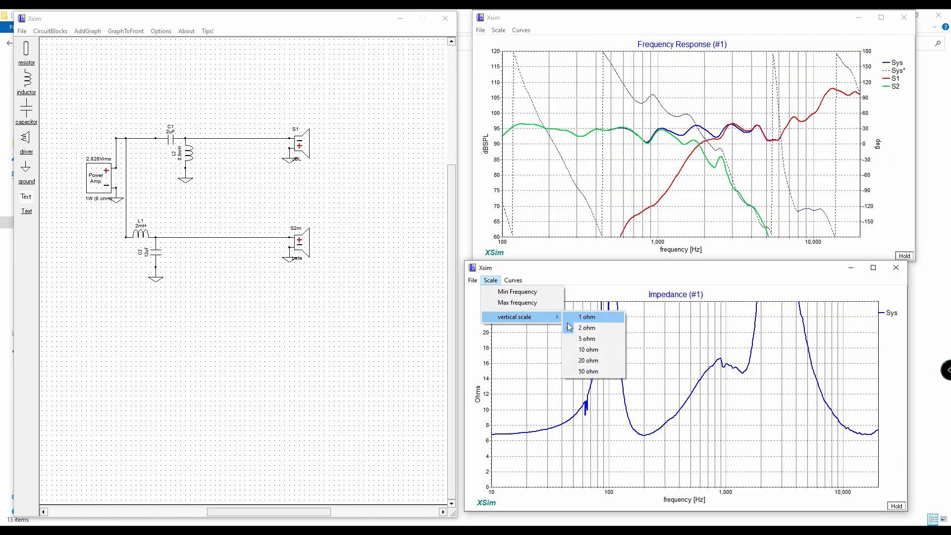
{"action": "left_click", "coordinate": [589, 339]}
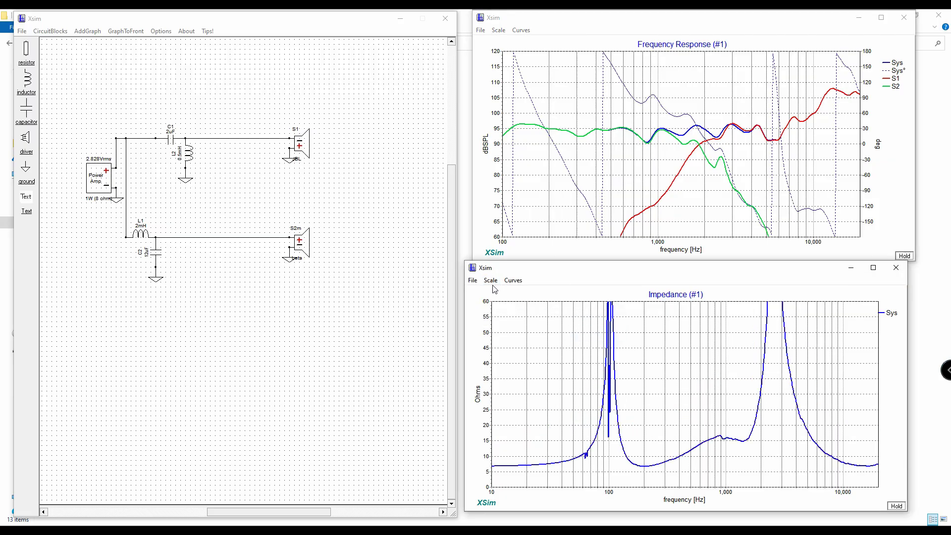
Set the impedance graph's vertical scale to 10 ohm and check its file export options.
{"action": "left_click", "coordinate": [513, 280]}
{"action": "left_click", "coordinate": [490, 280]}
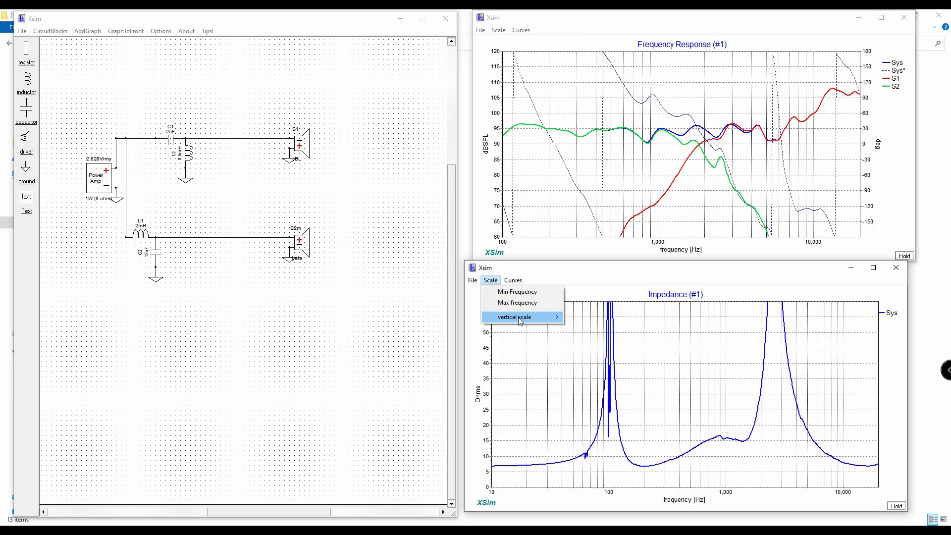
{"action": "mouse_move", "coordinate": [518, 317]}
{"action": "left_click", "coordinate": [576, 347]}
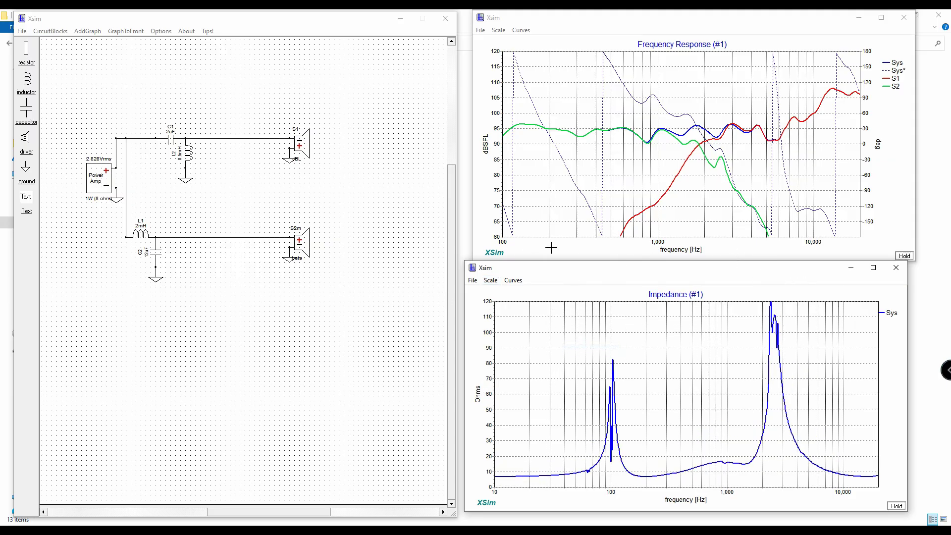
{"action": "left_click", "coordinate": [474, 284]}
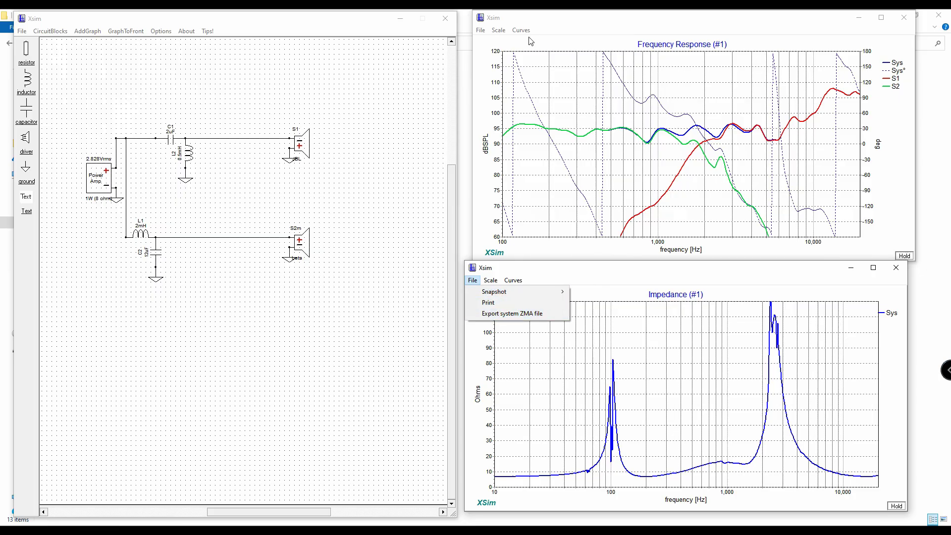
{"action": "left_click", "coordinate": [568, 27]}
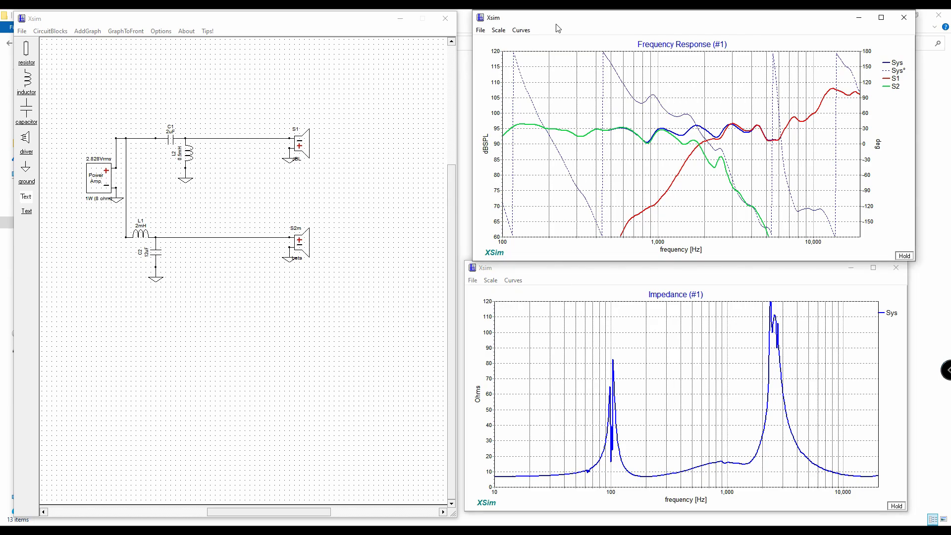